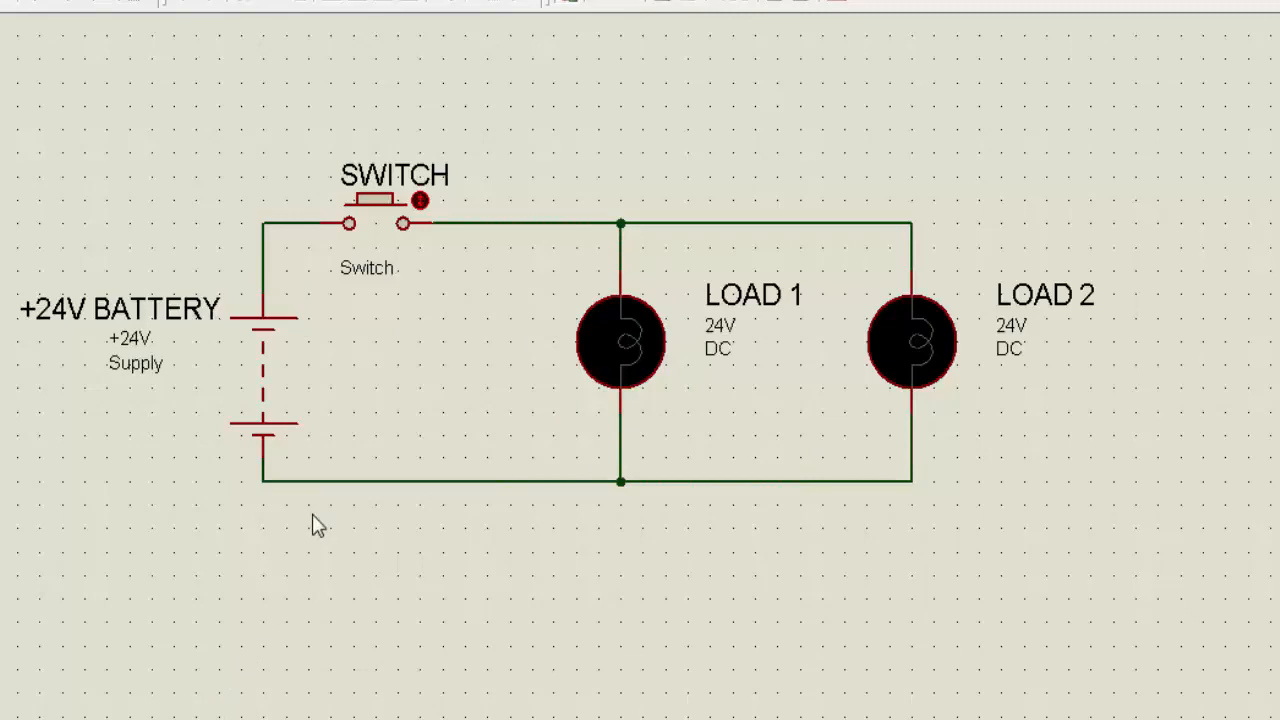
Step: Close and open the switch repeatedly in the running 24V battery circuit to observe how Load 1 and Load 2 respond
left_click(421, 202)
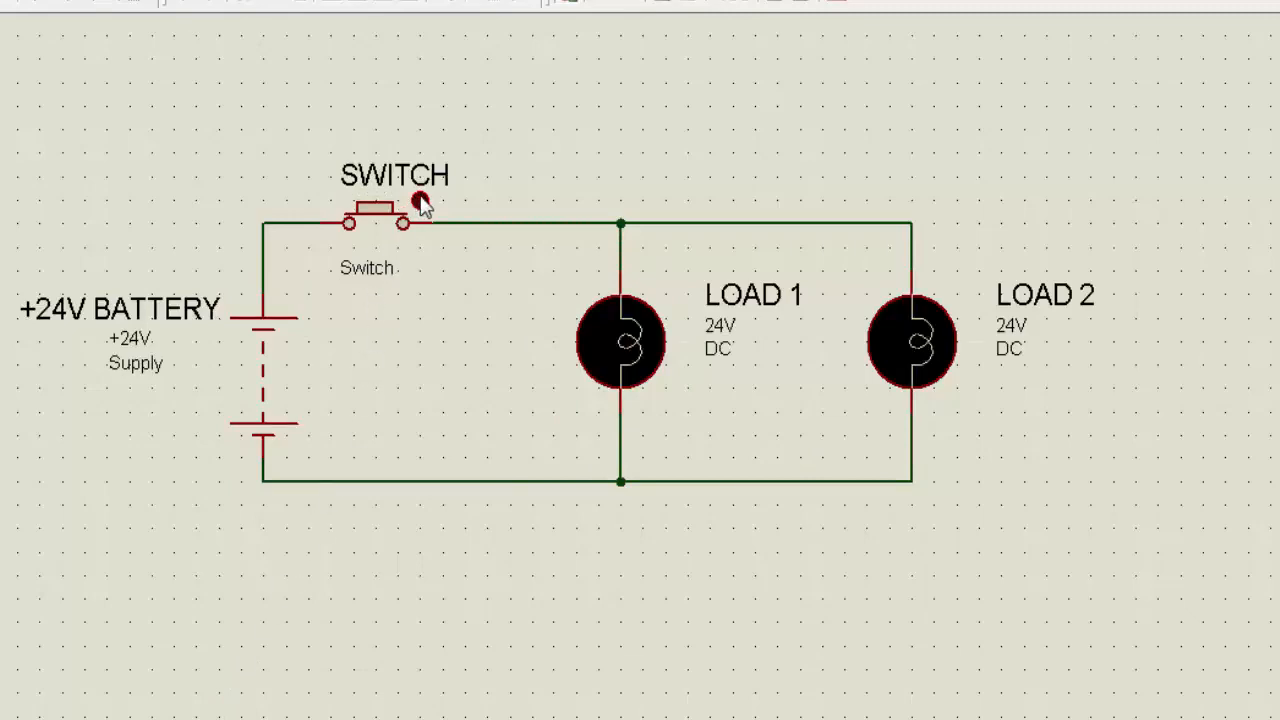
left_click(421, 202)
left_click(421, 202)
left_click(421, 202)
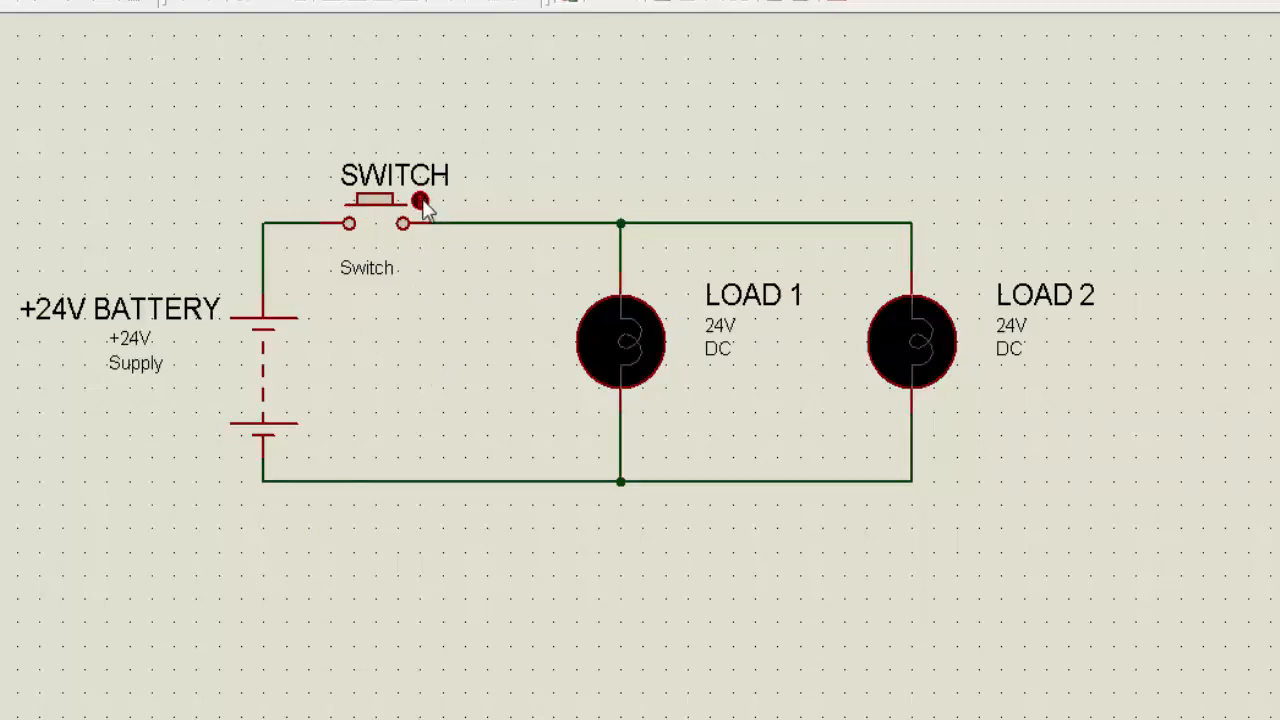
left_click(421, 202)
left_click(421, 202)
left_click(421, 202)
left_click(421, 202)
left_click(421, 202)
left_click(421, 202)
left_click(421, 202)
left_click(421, 202)
left_click(421, 202)
left_click(421, 202)
left_click(421, 202)
left_click(421, 202)
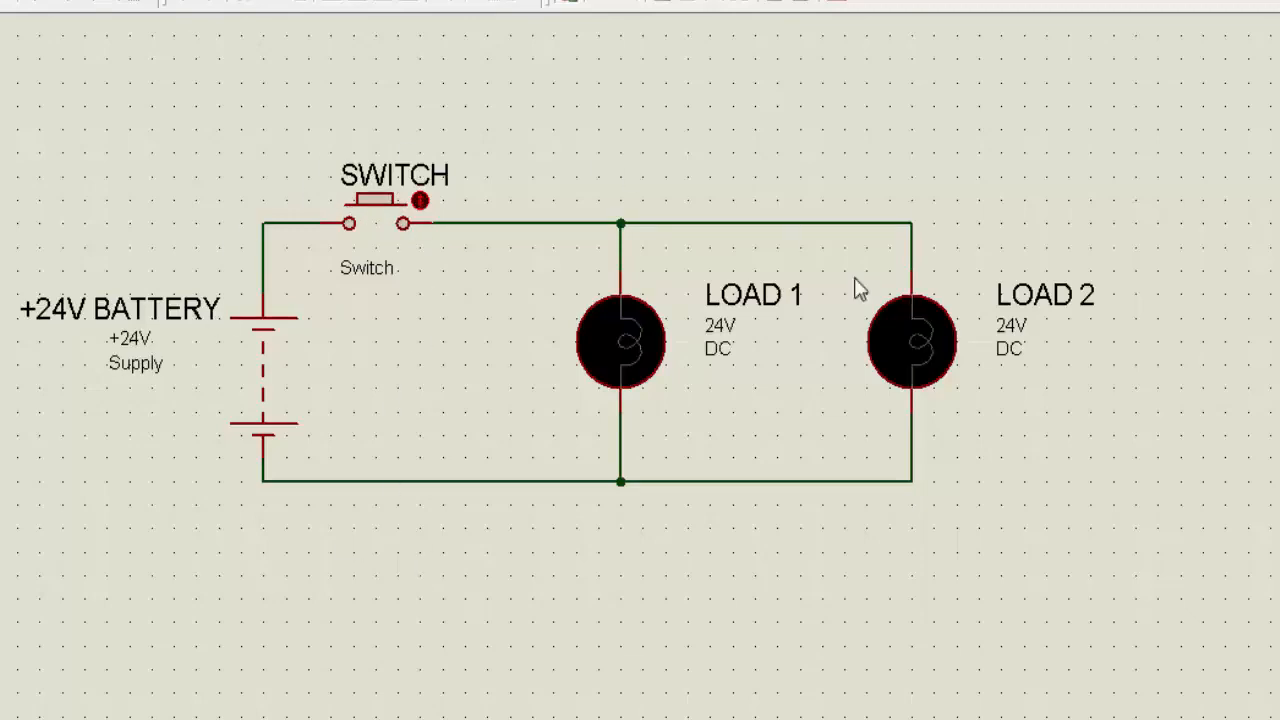
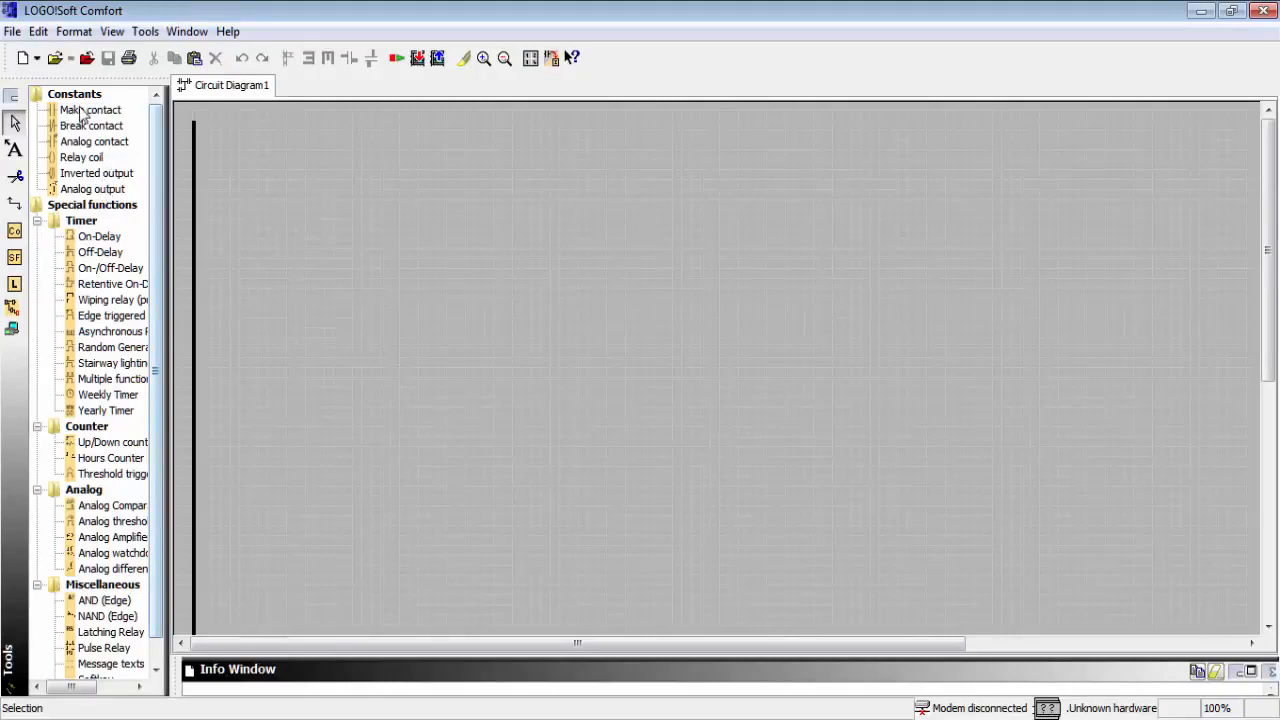
Step: In LOGO!Soft Comfort, place a make contact near the power rail of the ladder diagram and assign it to input I1
left_click(79, 111)
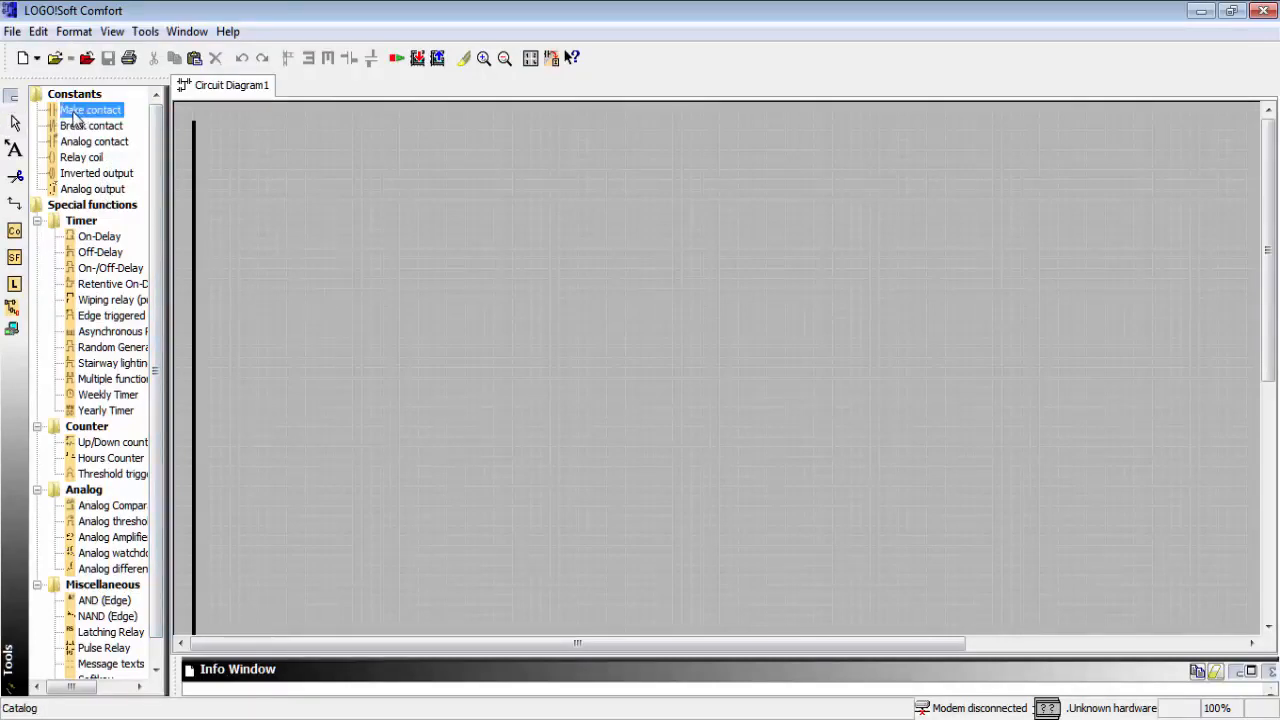
left_click(274, 232)
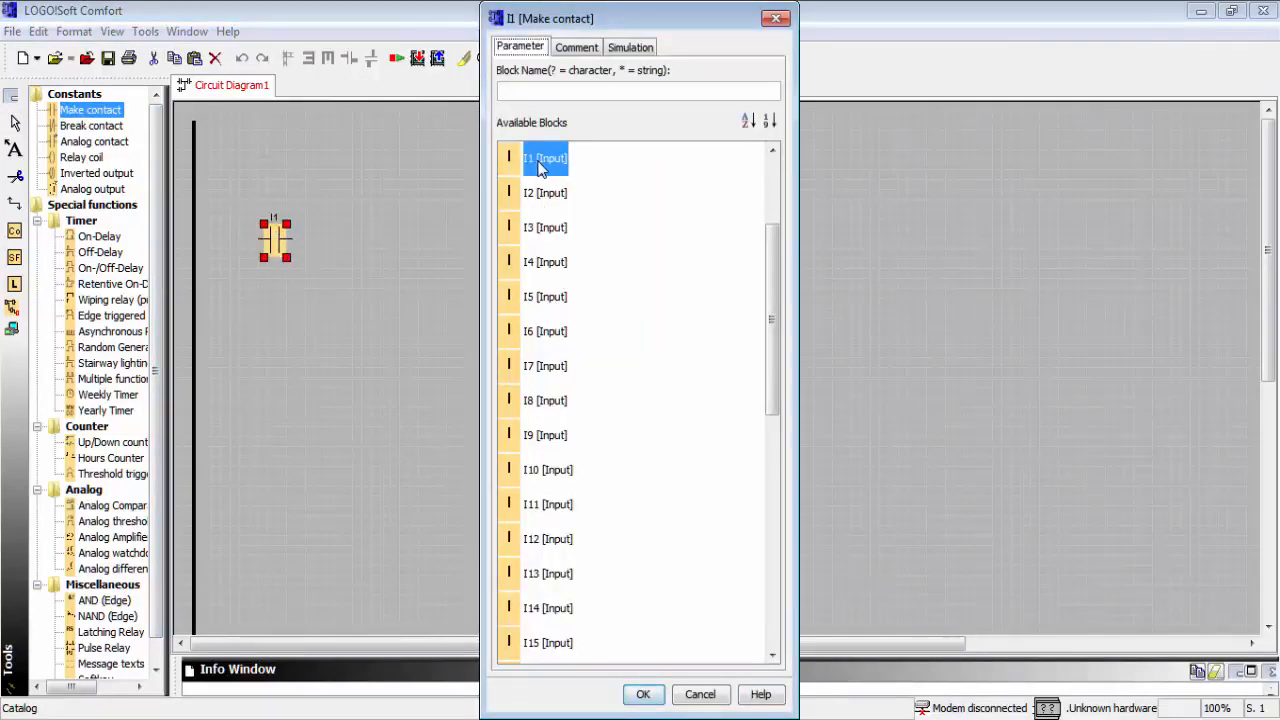
left_click(640, 695)
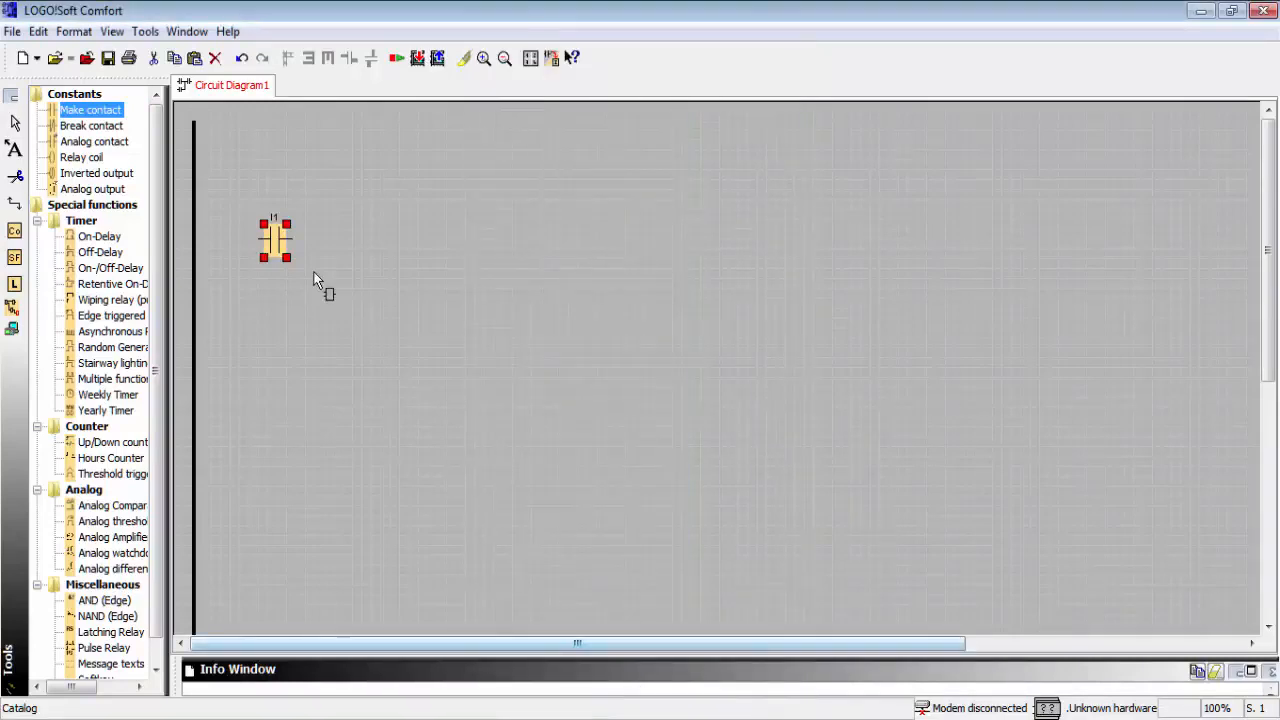
Step: Place two relay coils to the right of contact I1, one level with it and one below
left_click(64, 160)
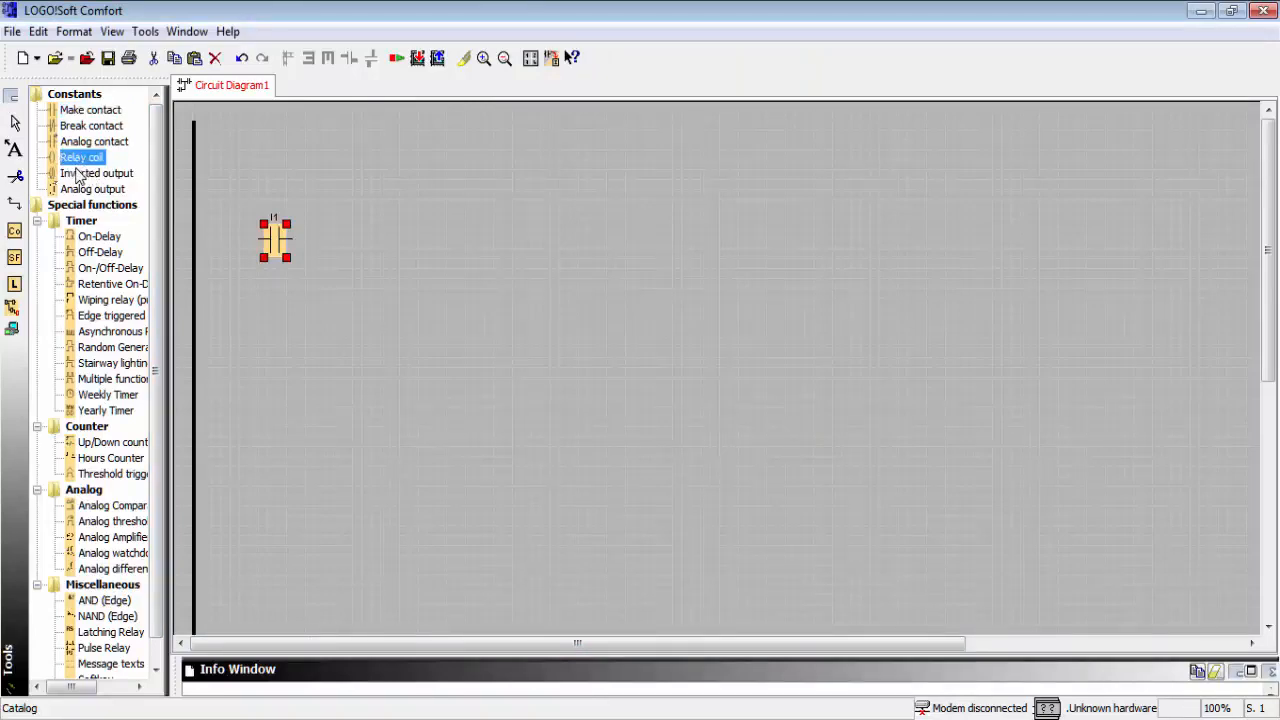
left_click(477, 242)
left_click_drag(477, 255, 477, 245)
left_click(488, 297)
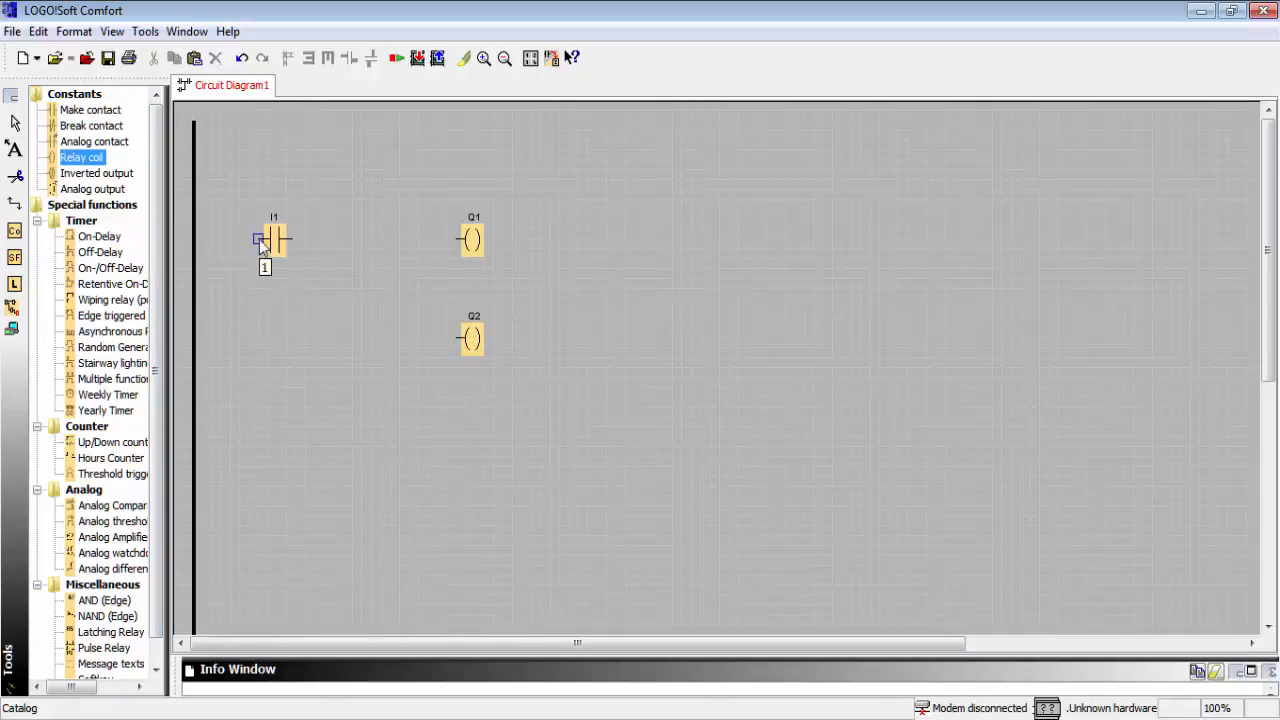
Step: Wire the power rail through contact I1 to coil Q1 and branch the contact's output to coil Q2
left_click_drag(225, 245, 190, 237)
left_click_drag(294, 237, 457, 246)
left_click_drag(457, 341, 290, 238)
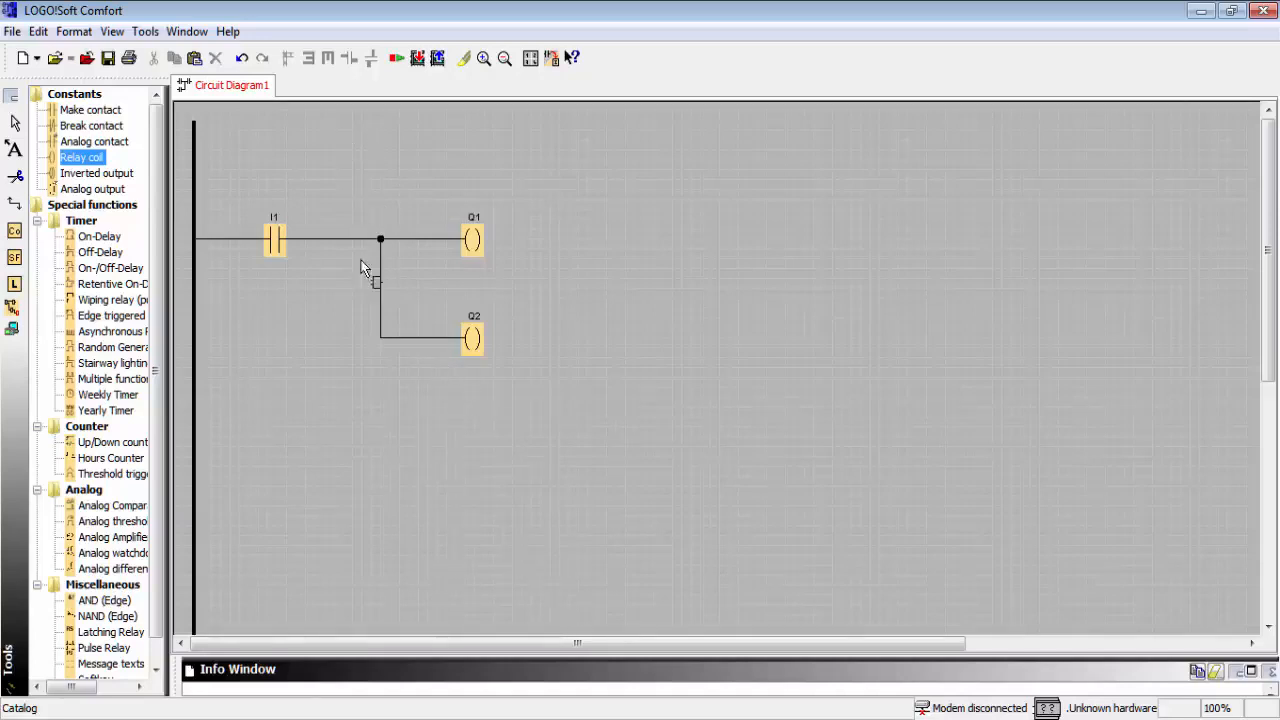
Step: Simulate the ladder diagram and switch input I1 on and off repeatedly to check coils Q1 and Q2
left_click(11, 310)
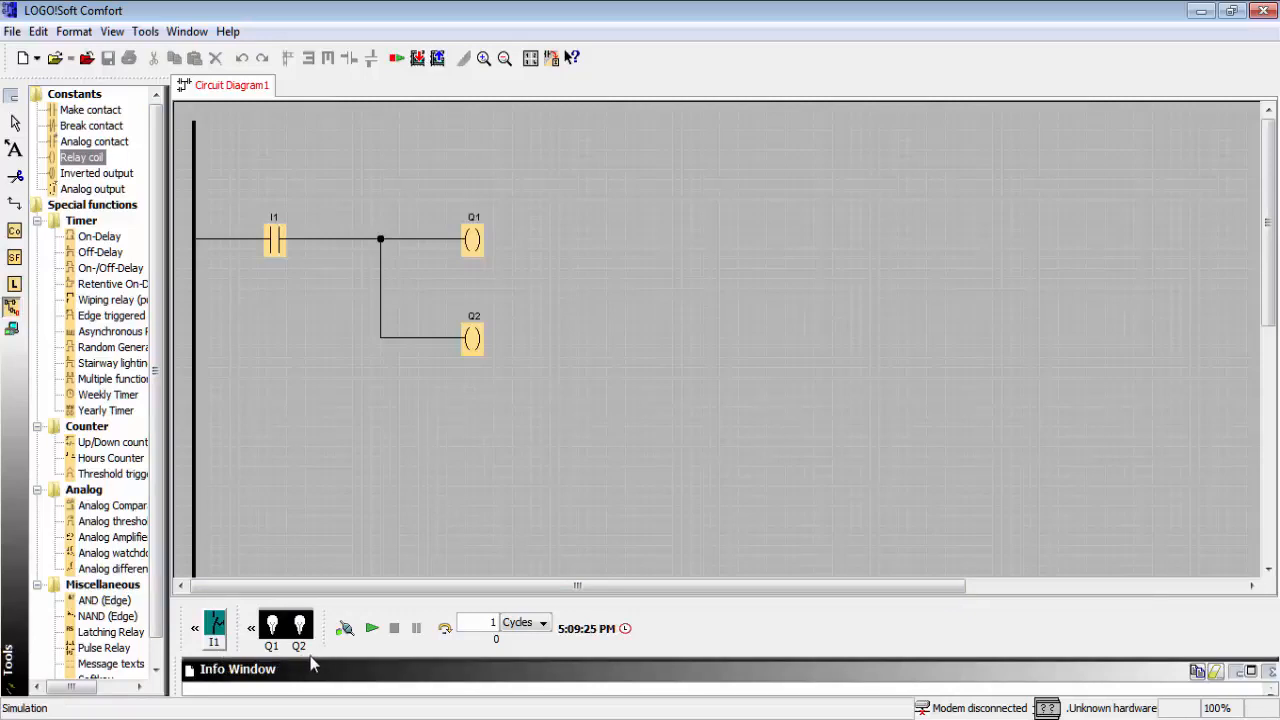
left_click(216, 632)
left_click(373, 630)
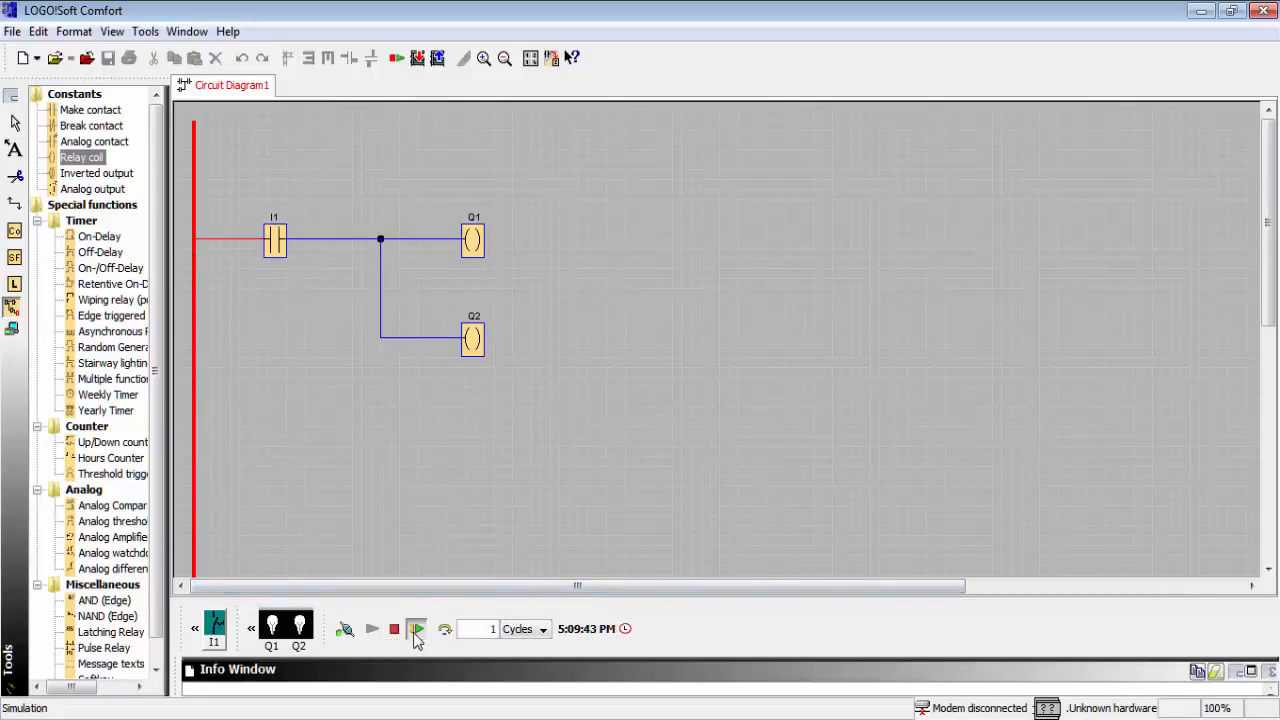
left_click(416, 632)
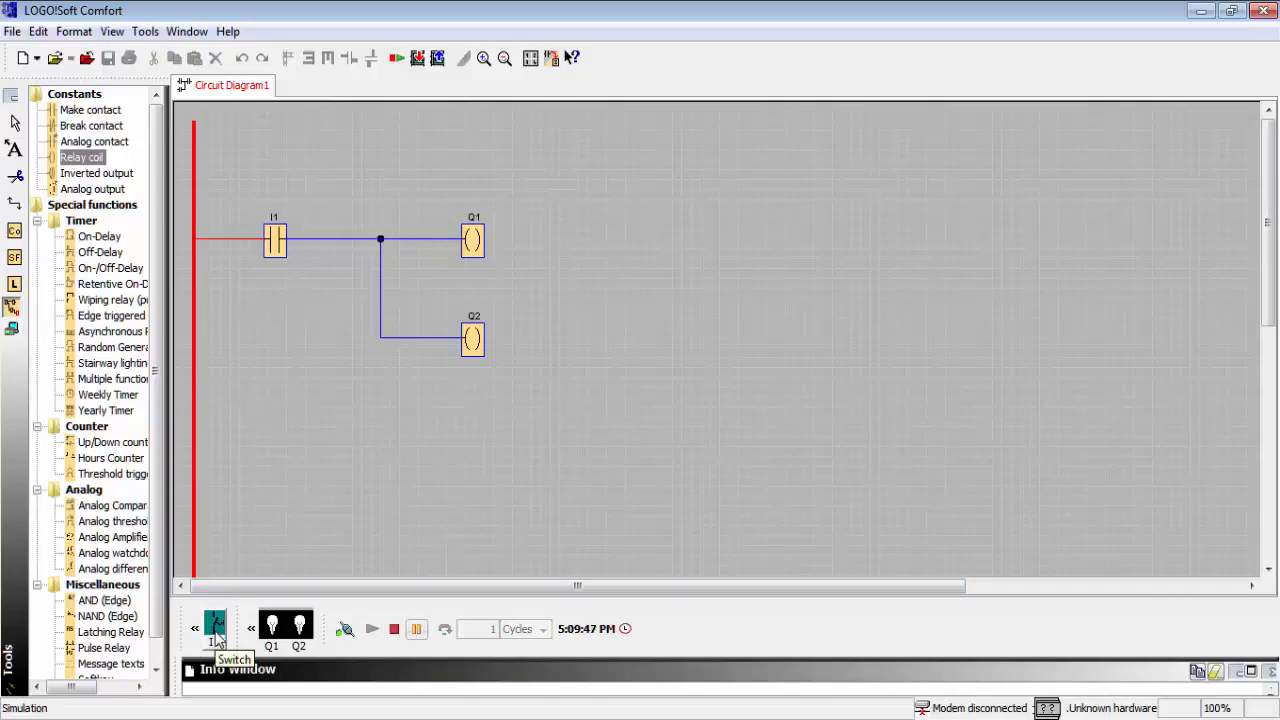
left_click(215, 632)
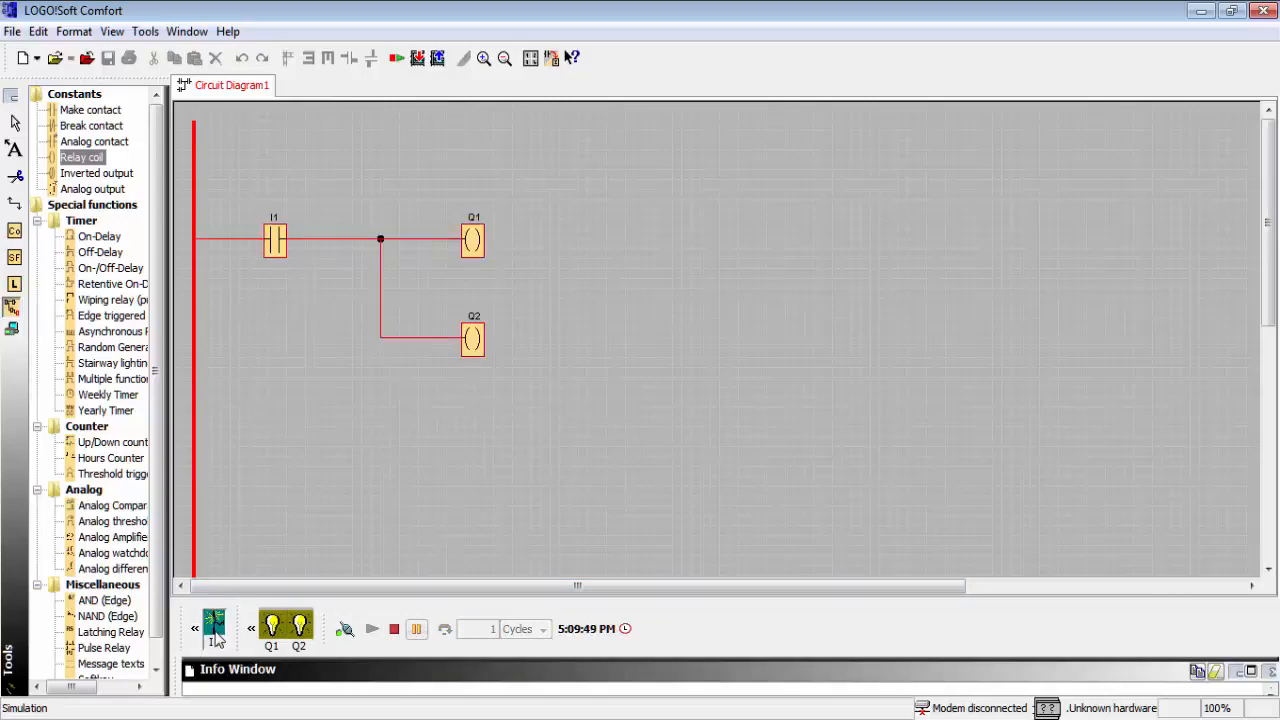
left_click(215, 636)
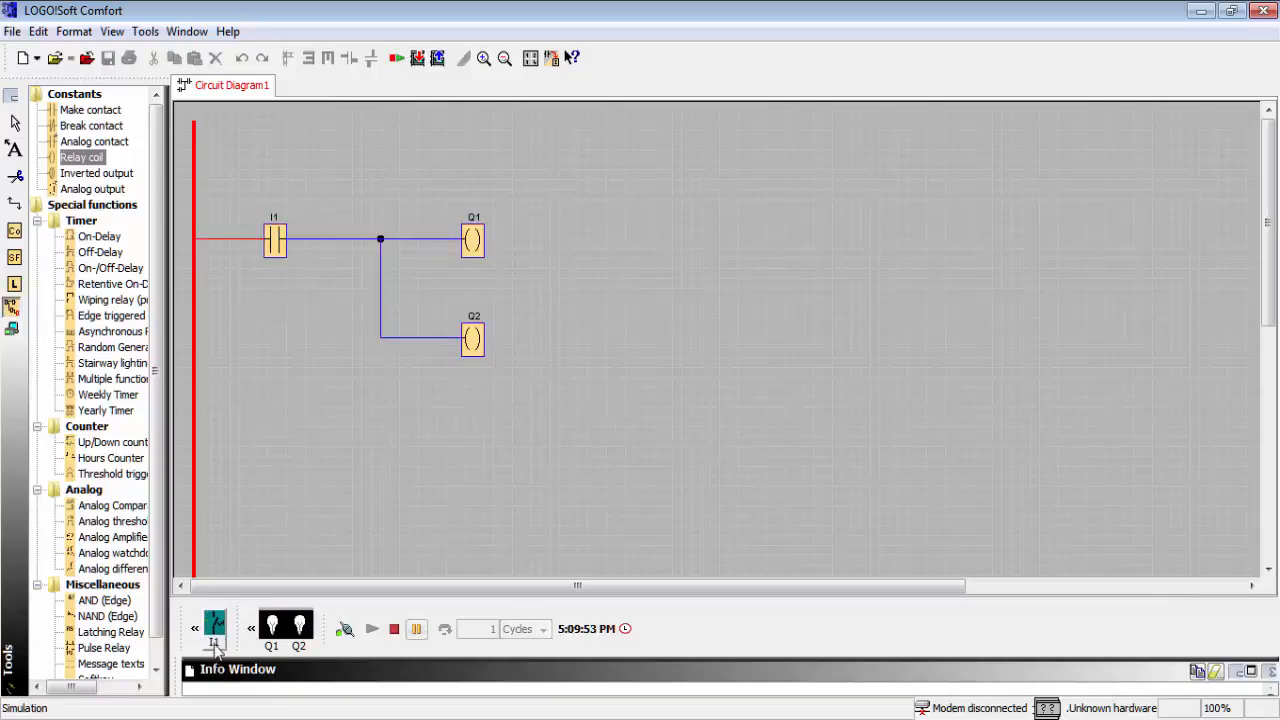
left_click(214, 641)
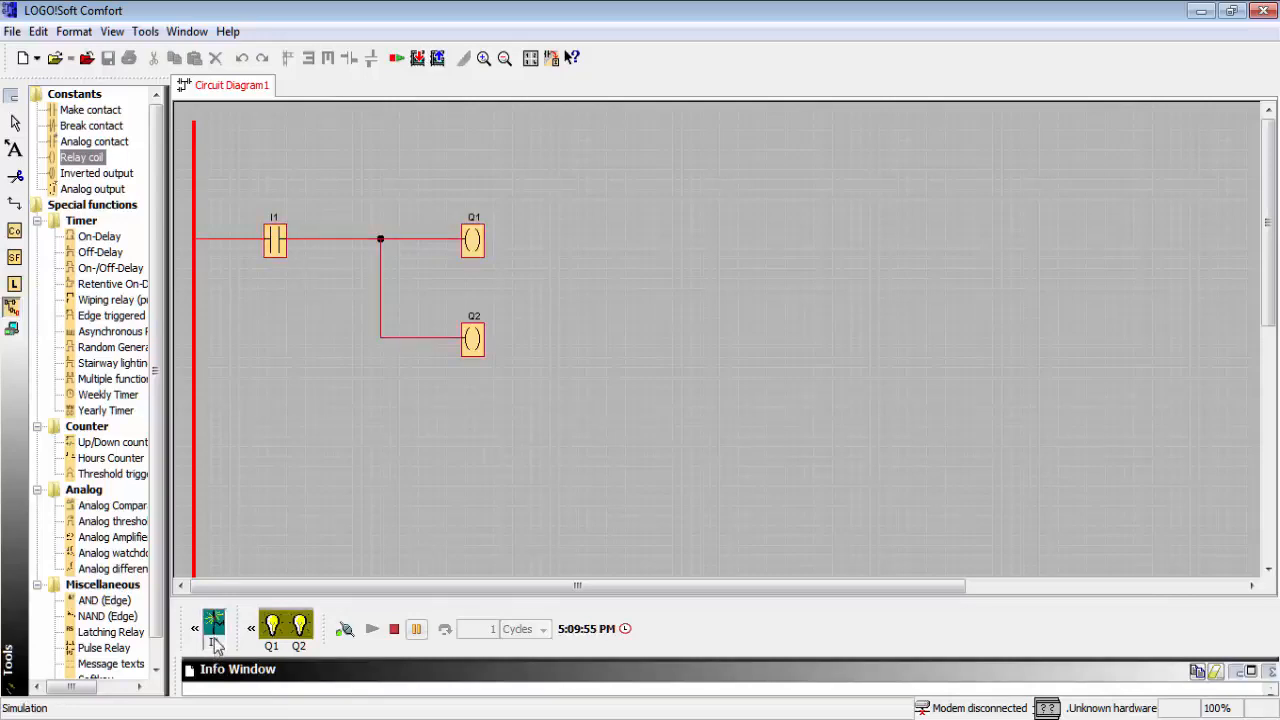
left_click(215, 640)
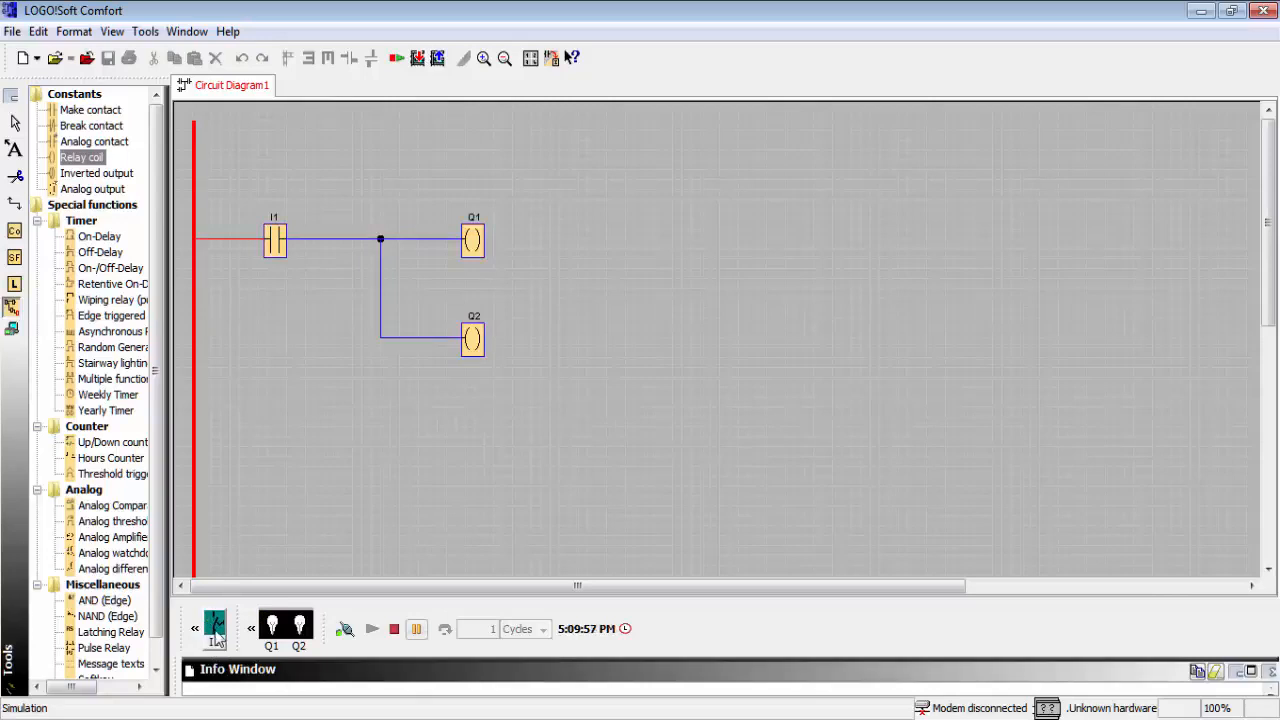
left_click(215, 636)
left_click(215, 634)
Step: Leave the simulation and set contact I1's simulation behaviour to Momentary pushbutton (make)
left_click(16, 308)
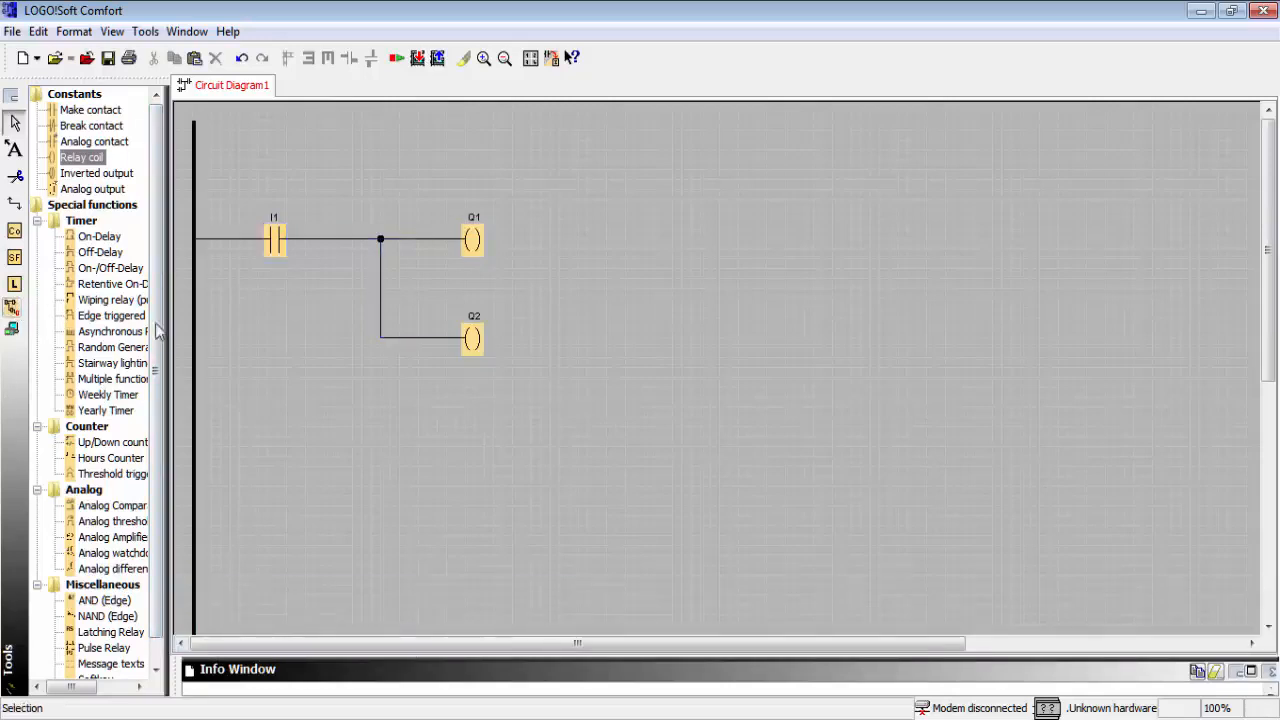
right_click(273, 238)
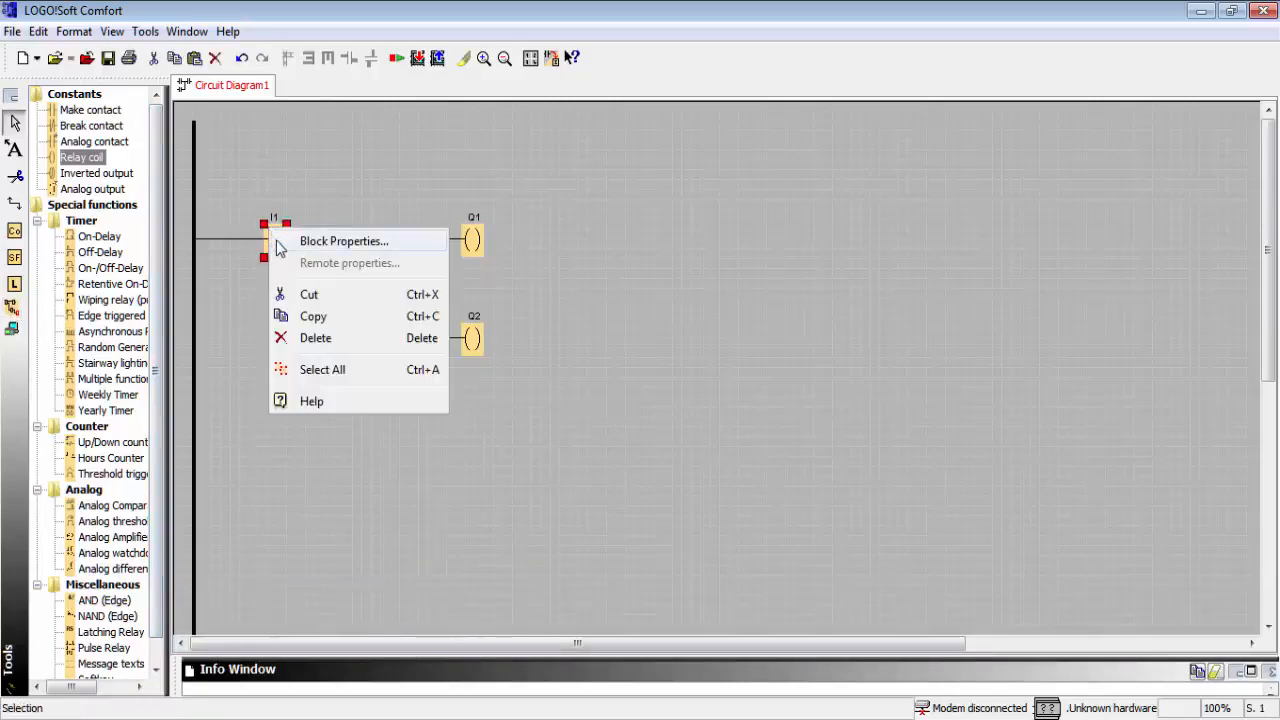
left_click(234, 297)
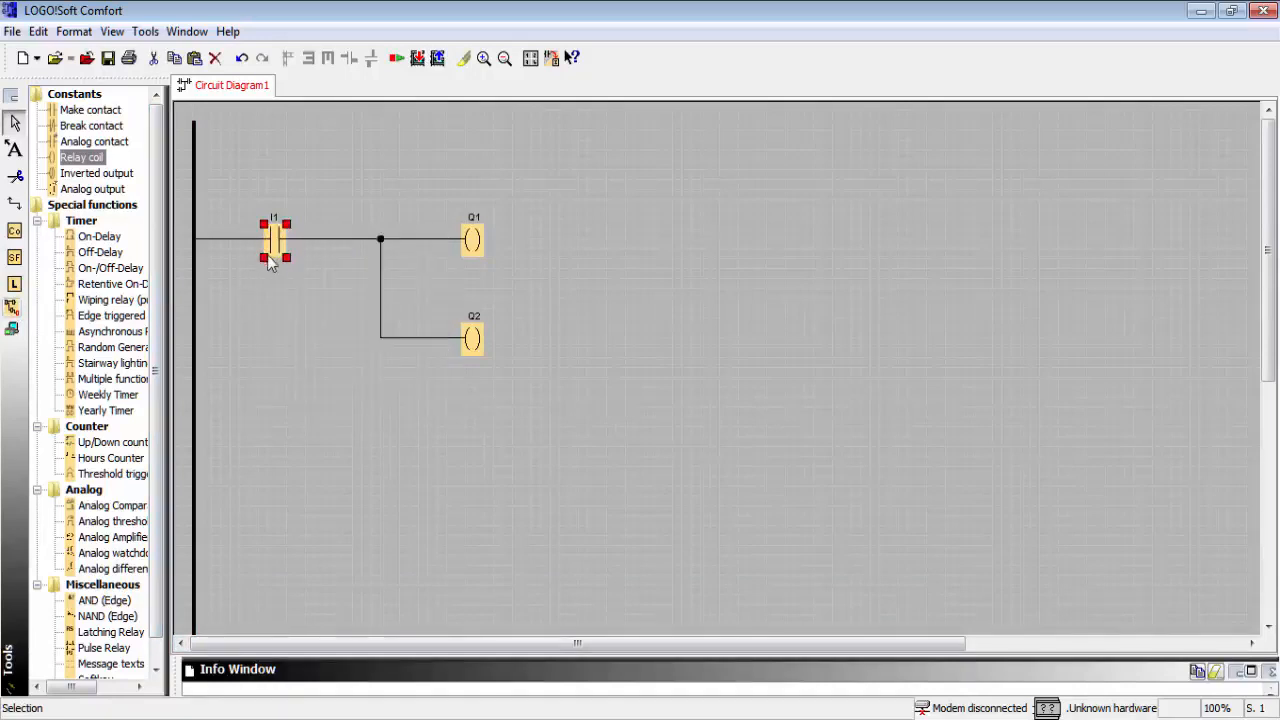
double_click(277, 245)
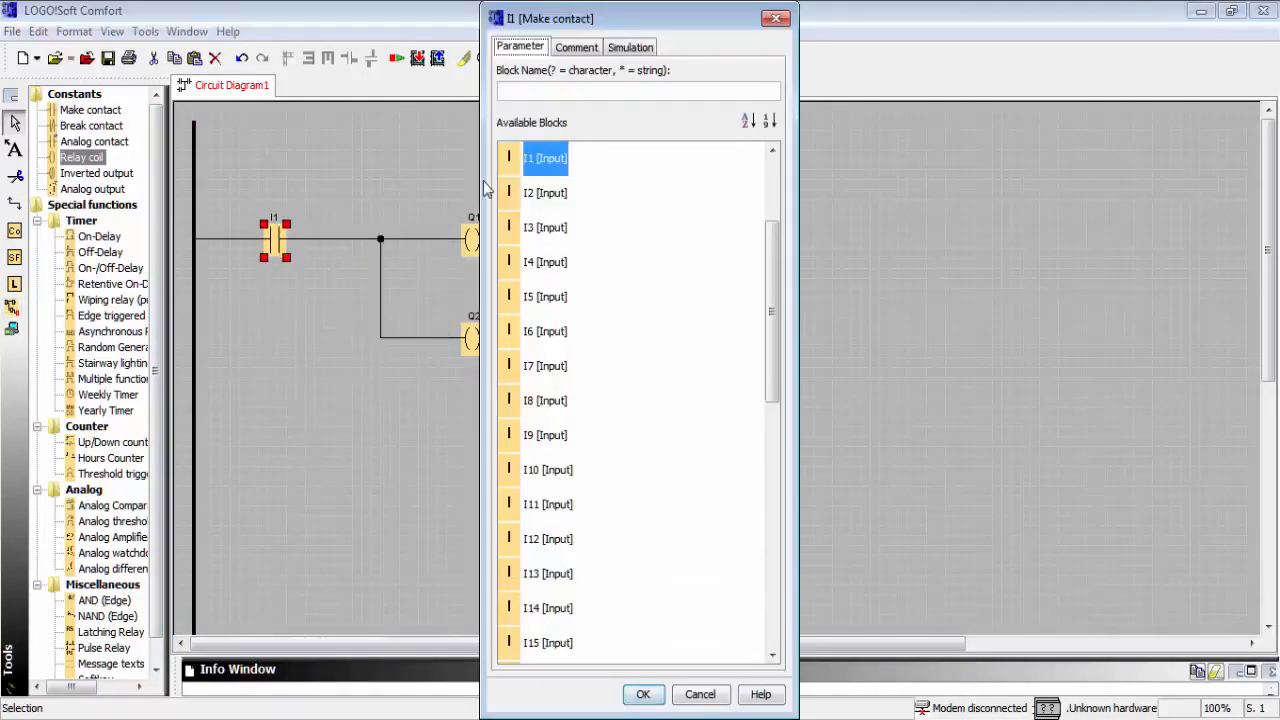
left_click(638, 47)
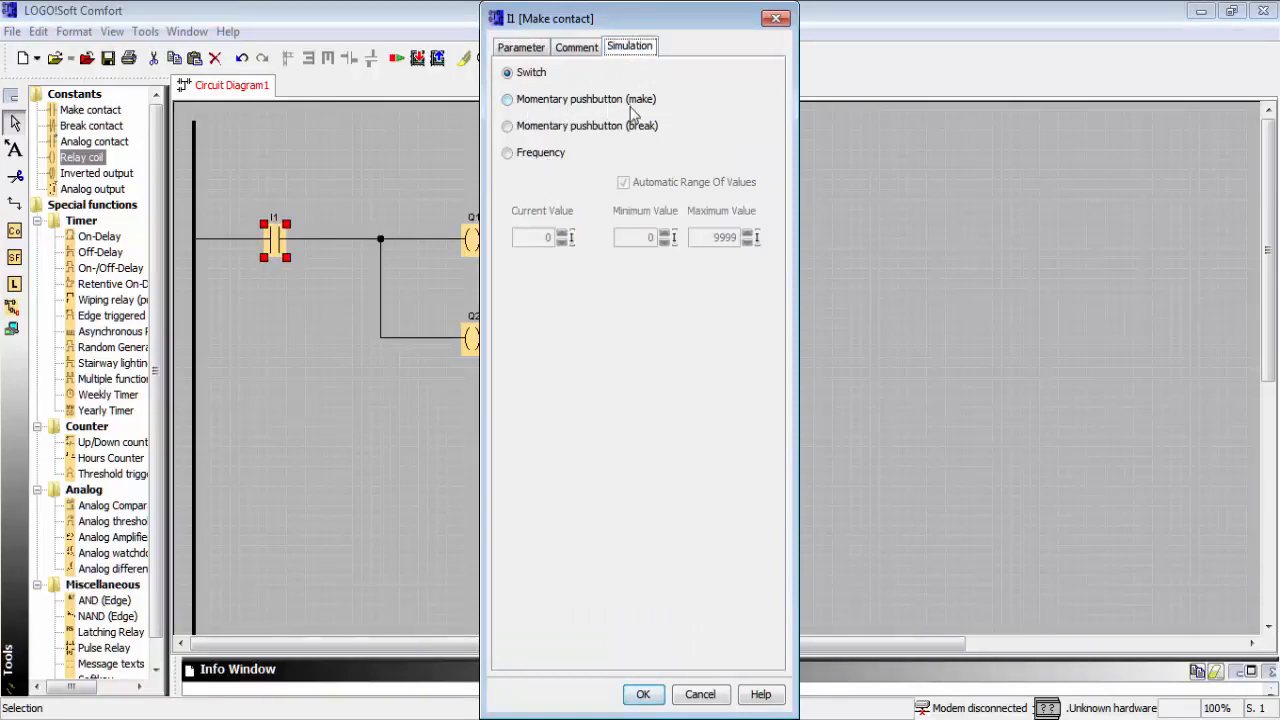
left_click(508, 100)
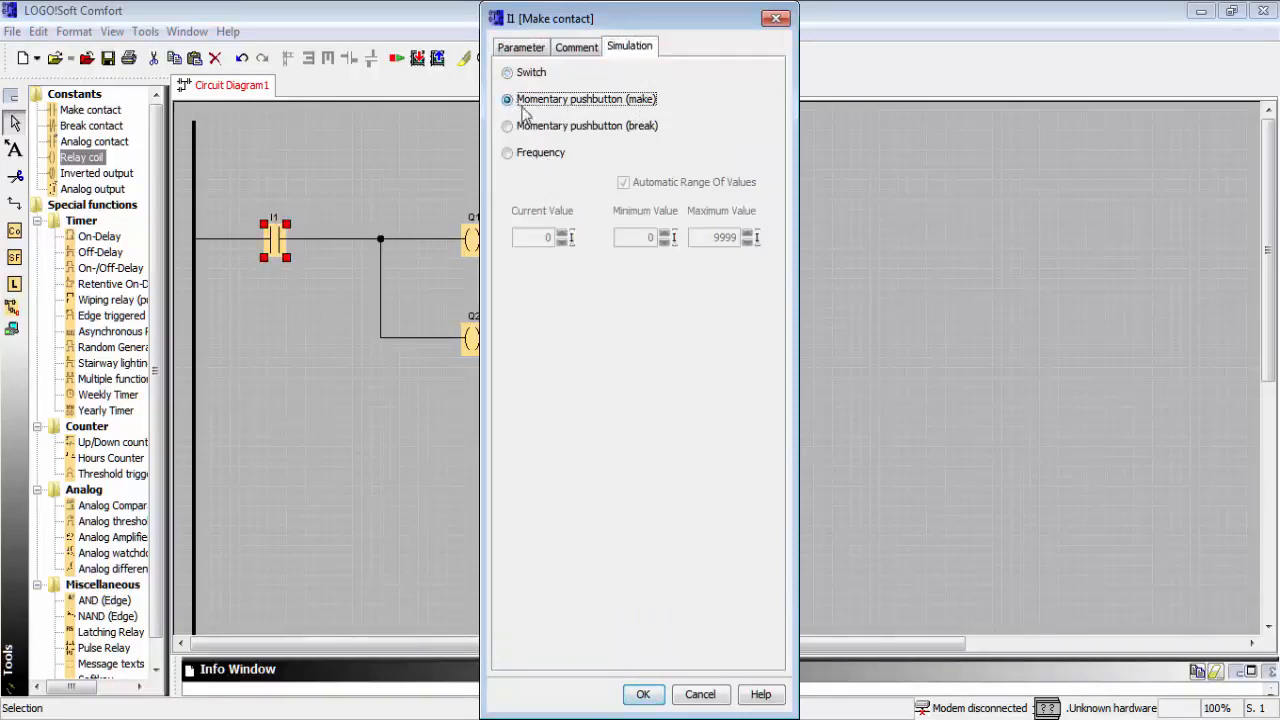
left_click(645, 694)
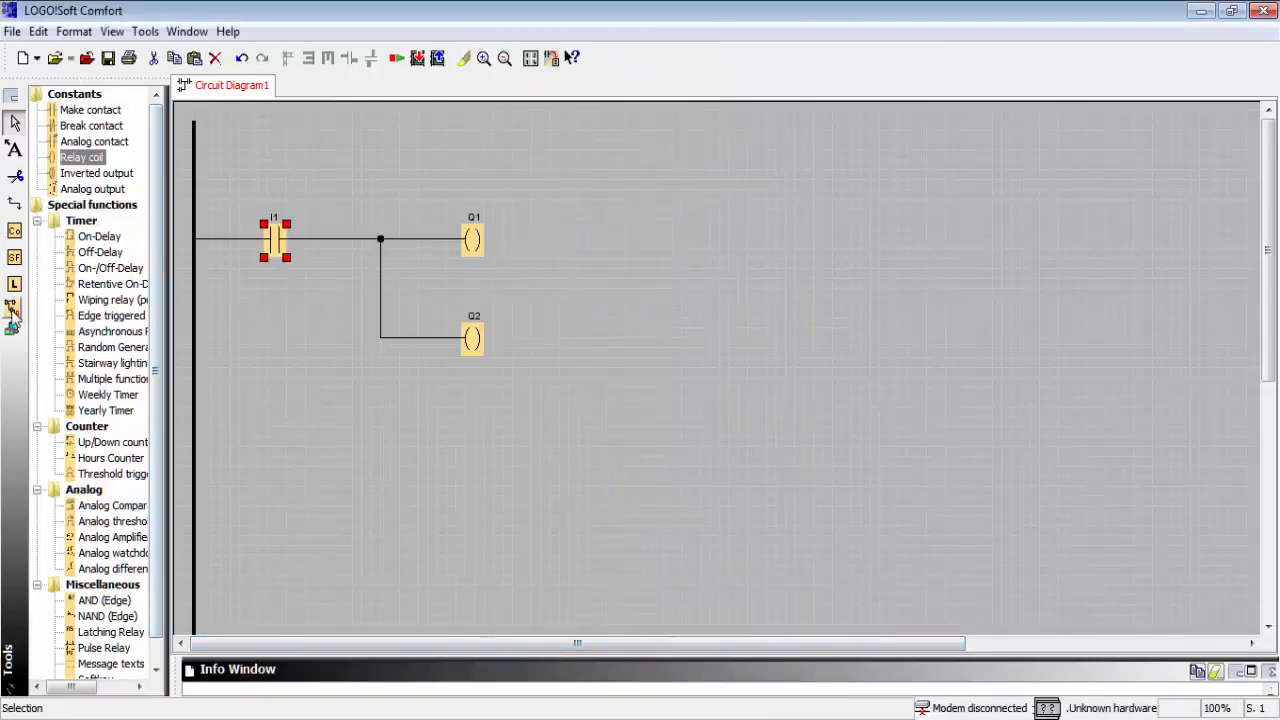
Step: Run the simulation and operate I1 repeatedly as a momentary pushbutton to check how Q1 and Q2 respond
left_click(12, 310)
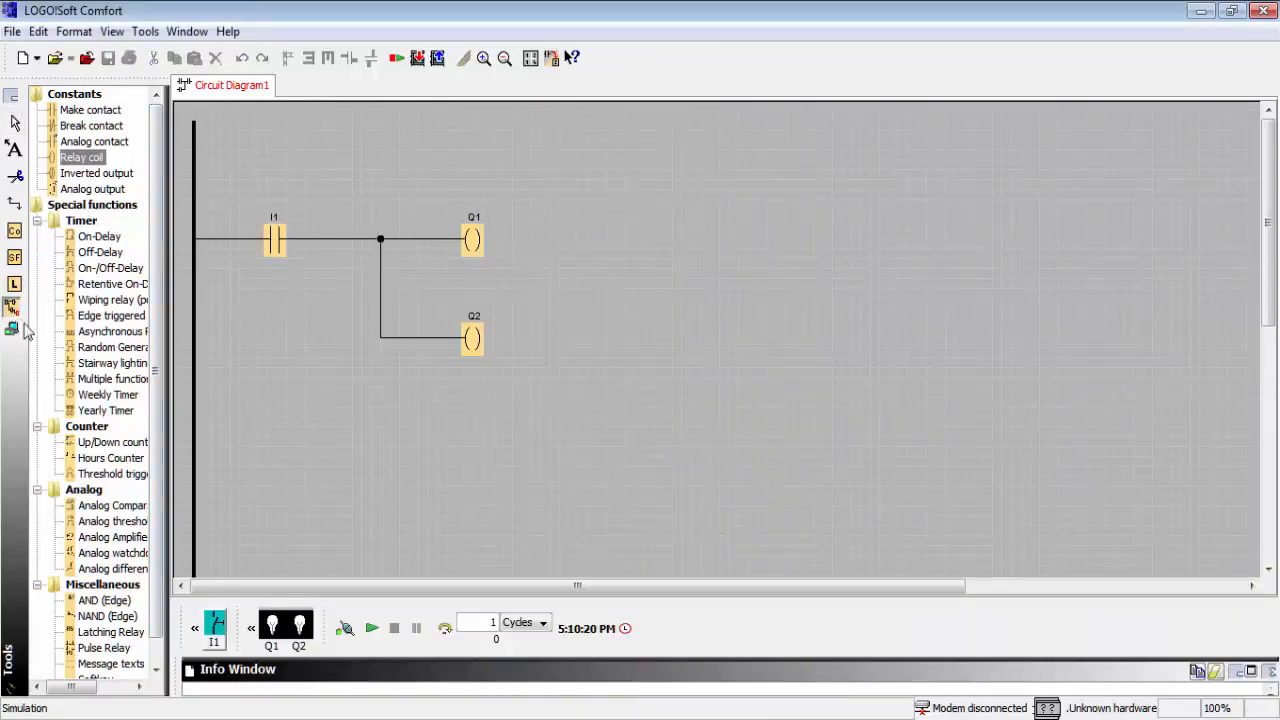
left_click(371, 629)
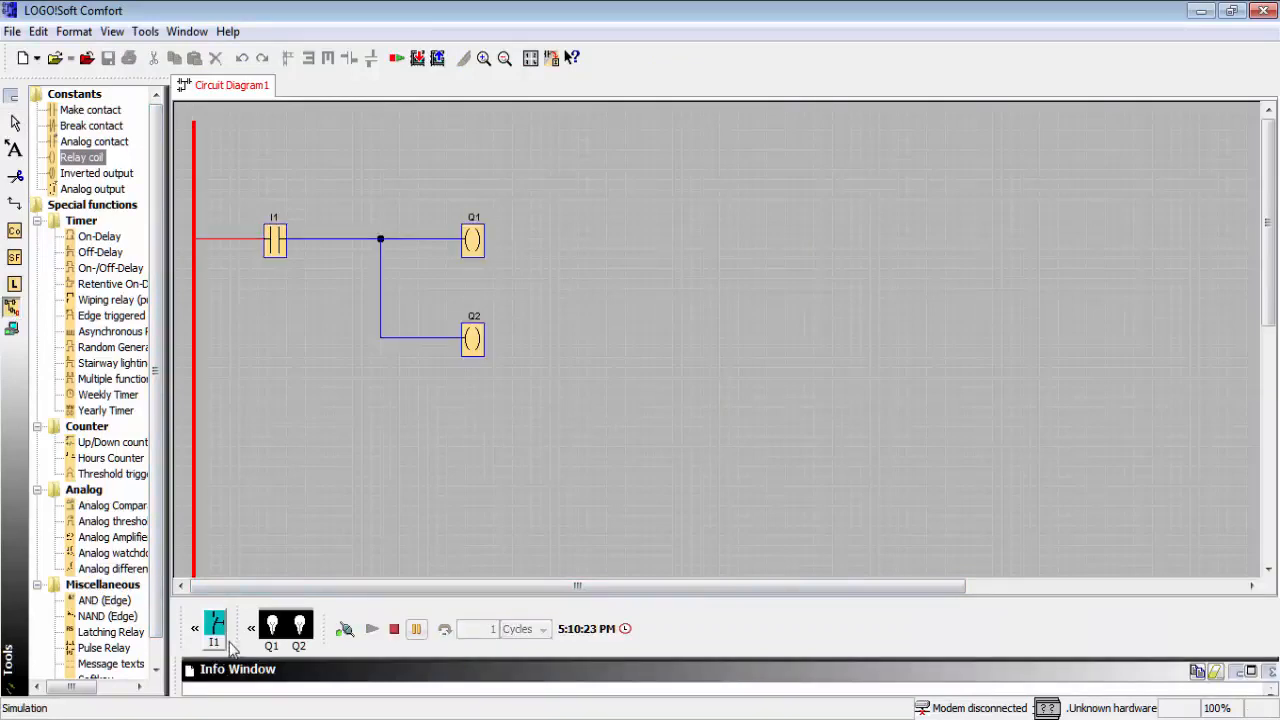
left_click(214, 626)
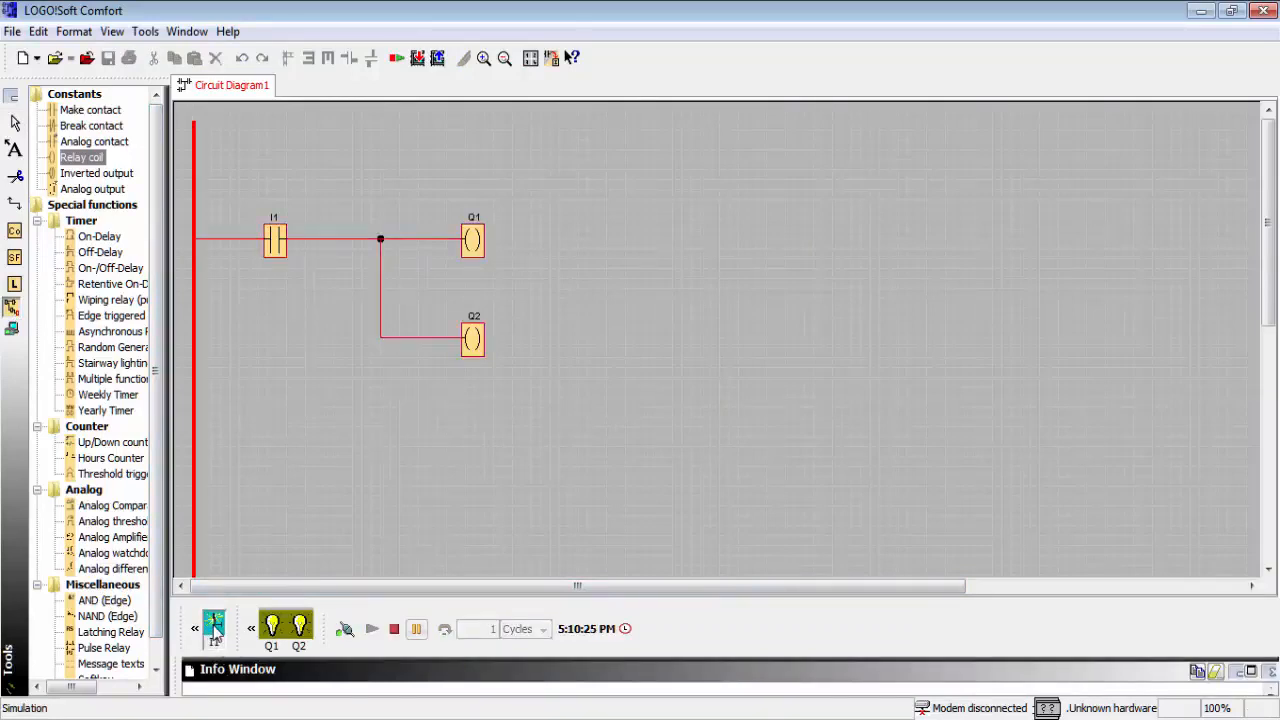
left_click(214, 626)
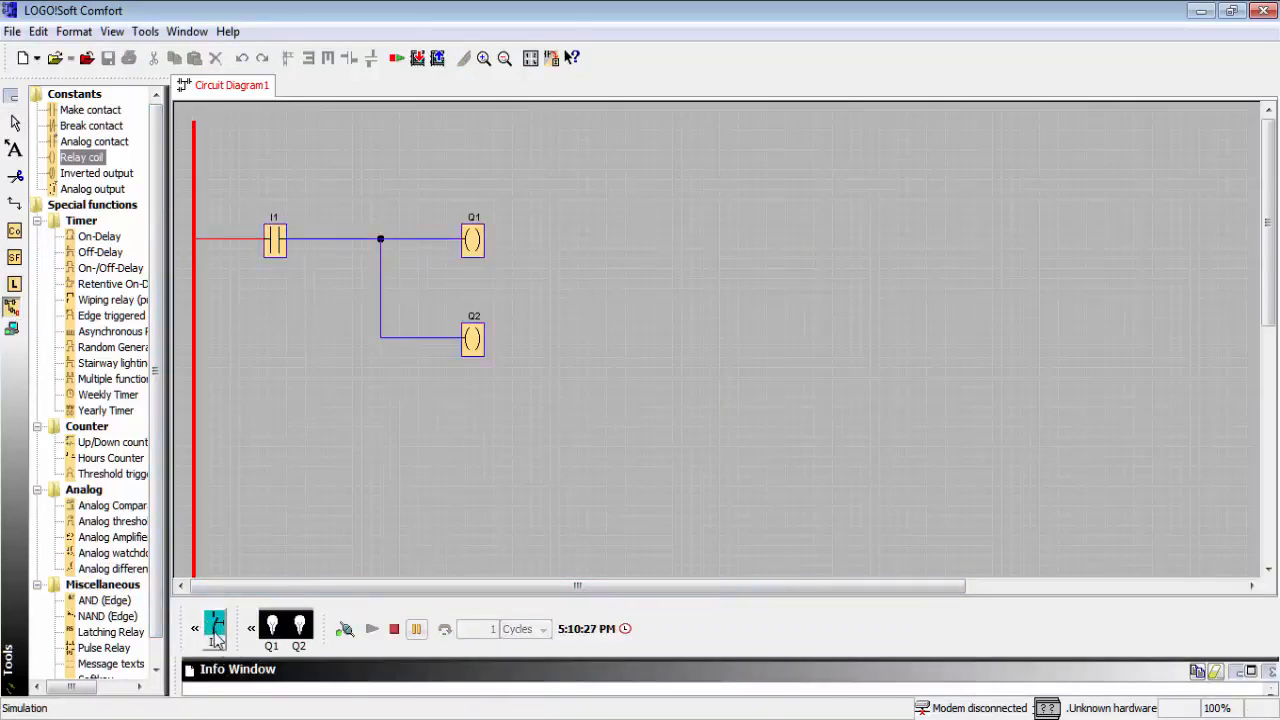
left_click(216, 634)
left_click(215, 630)
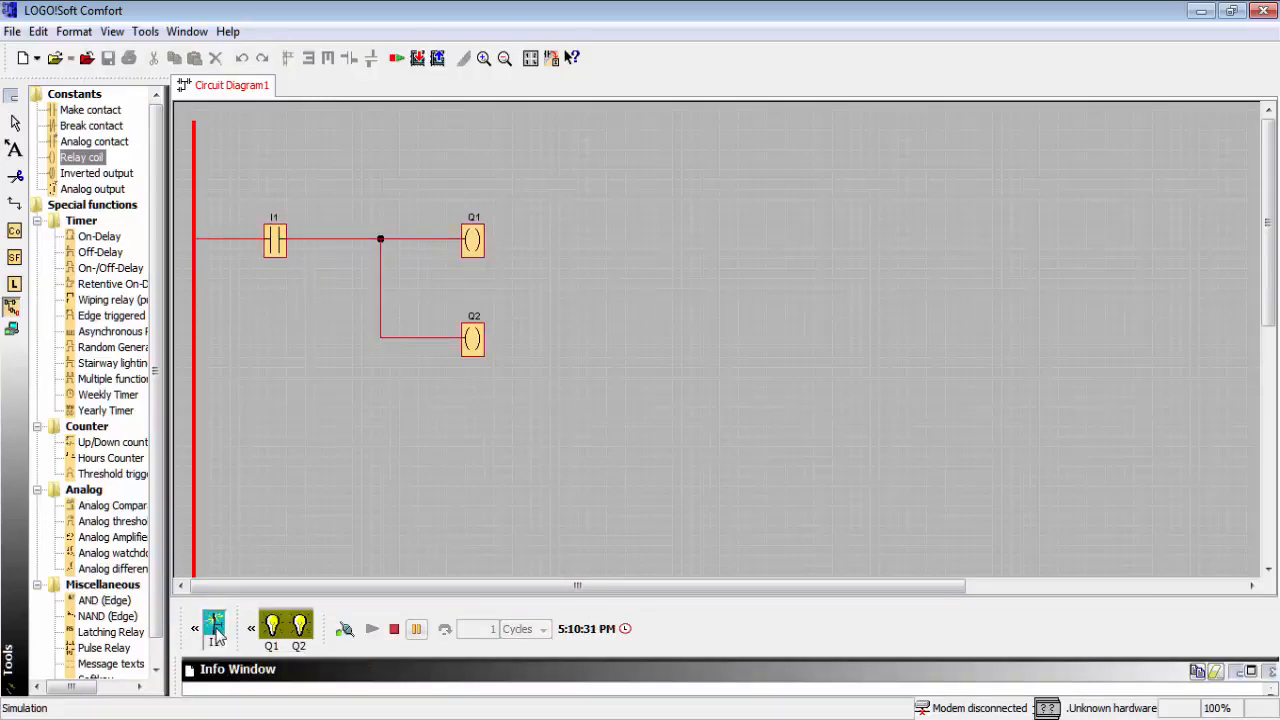
left_click(216, 634)
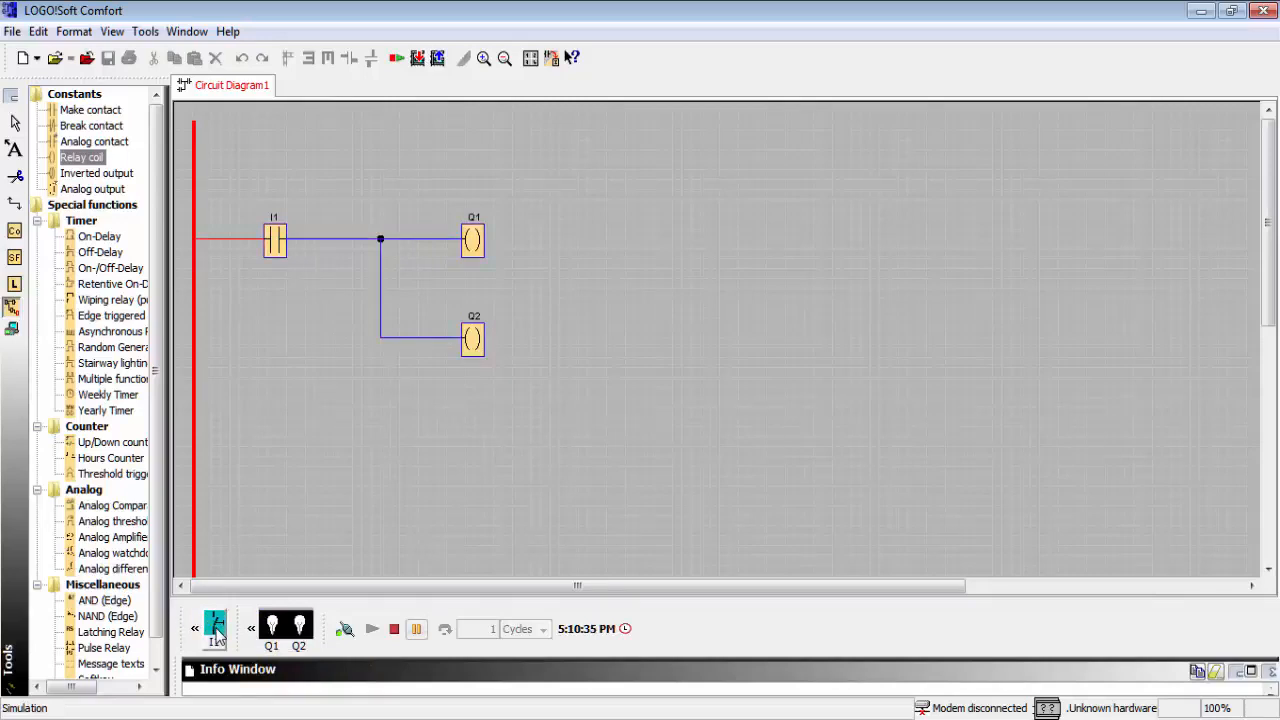
left_click(216, 634)
left_click(216, 634)
Step: Exit the simulation and set contact I1's simulation behaviour back to Switch
left_click(14, 308)
right_click(282, 234)
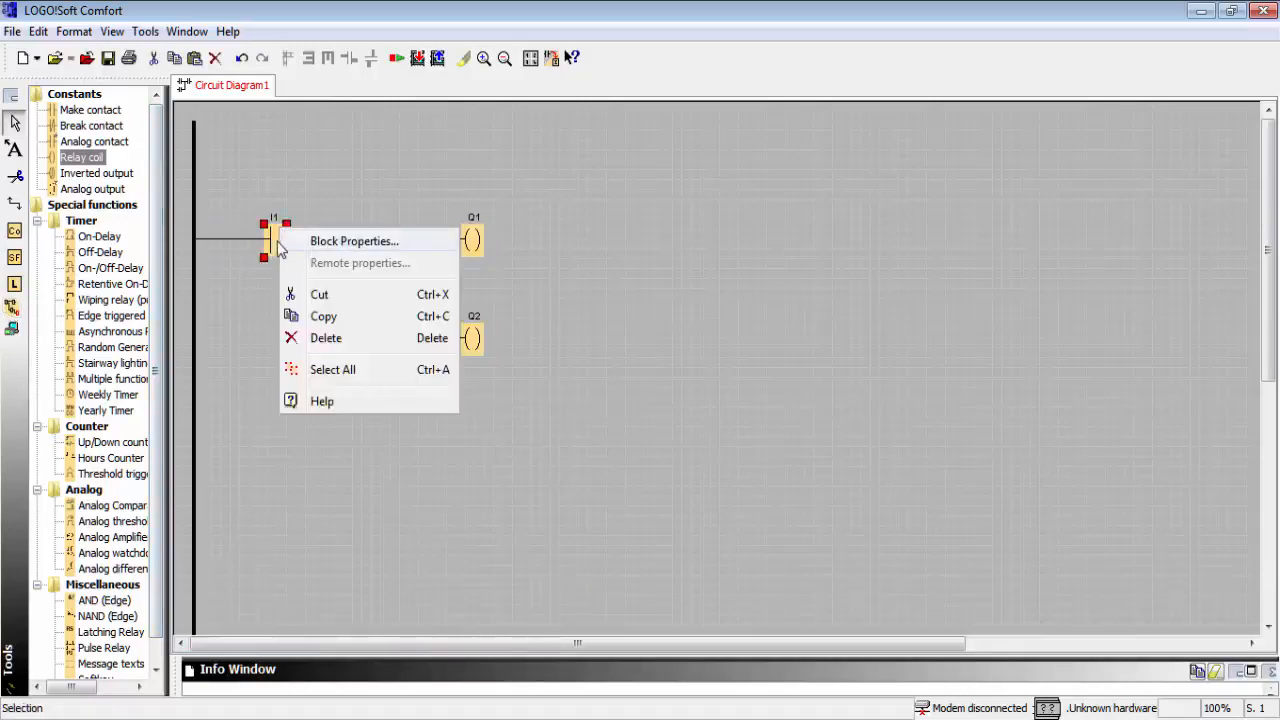
left_click(290, 243)
left_click(622, 48)
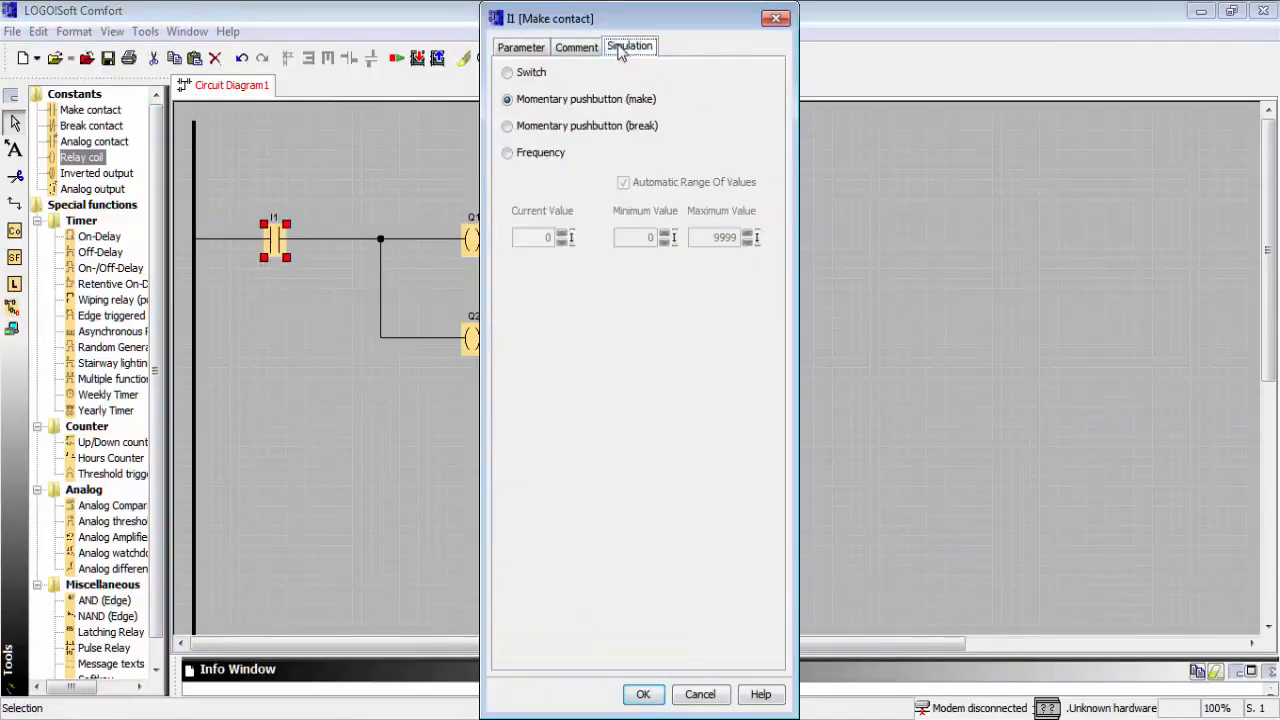
left_click(510, 76)
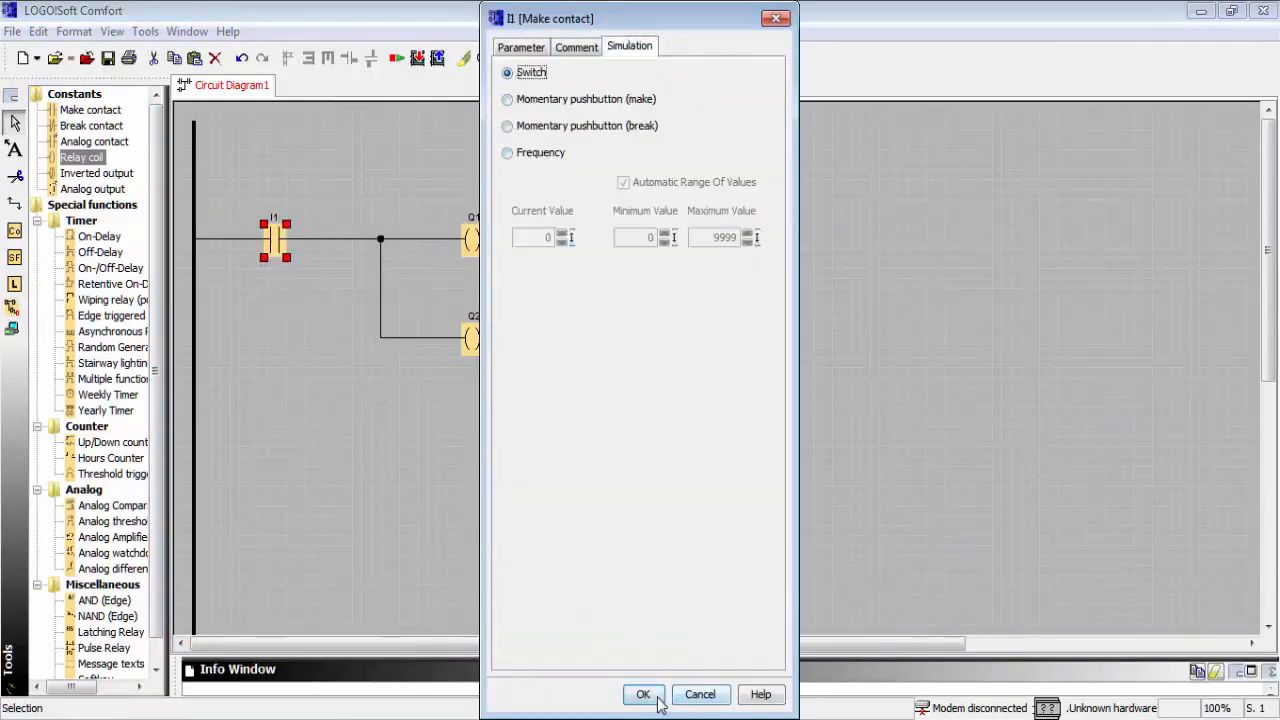
left_click(646, 694)
Step: Run the ladder diagram simulation and turn switch I1 on and off to check coils Q1 and Q2
left_click(13, 307)
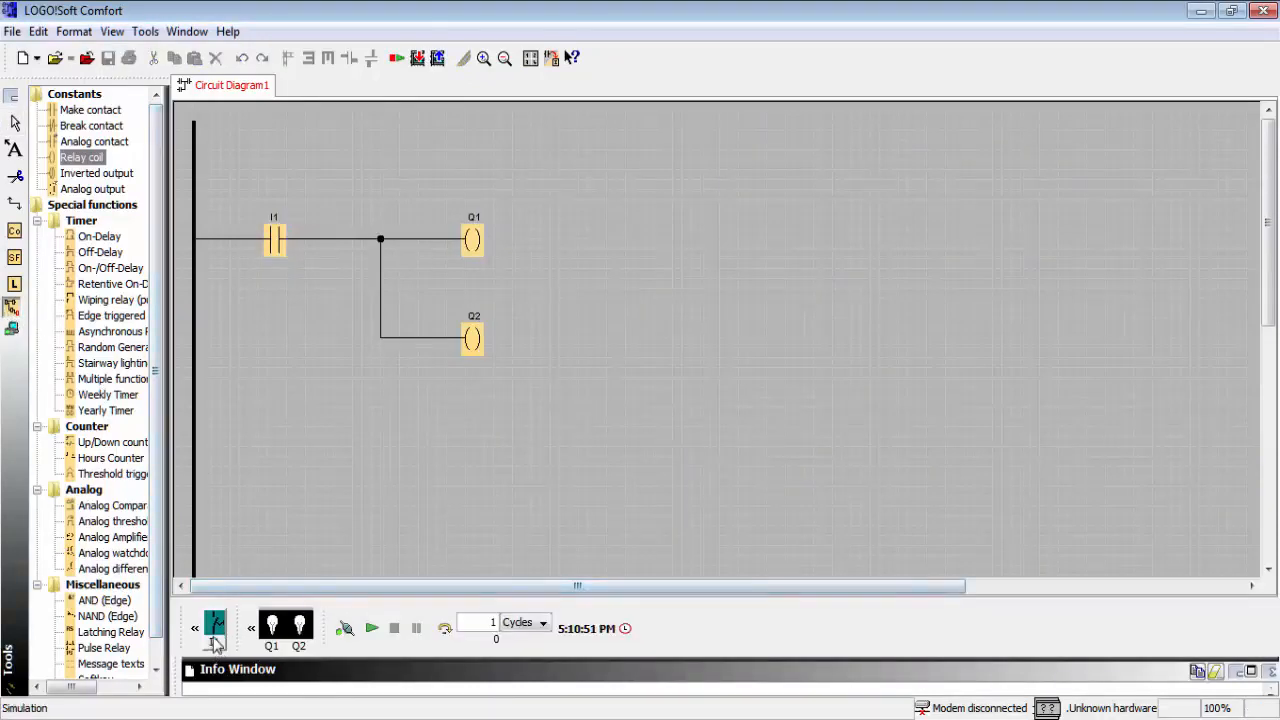
left_click(371, 628)
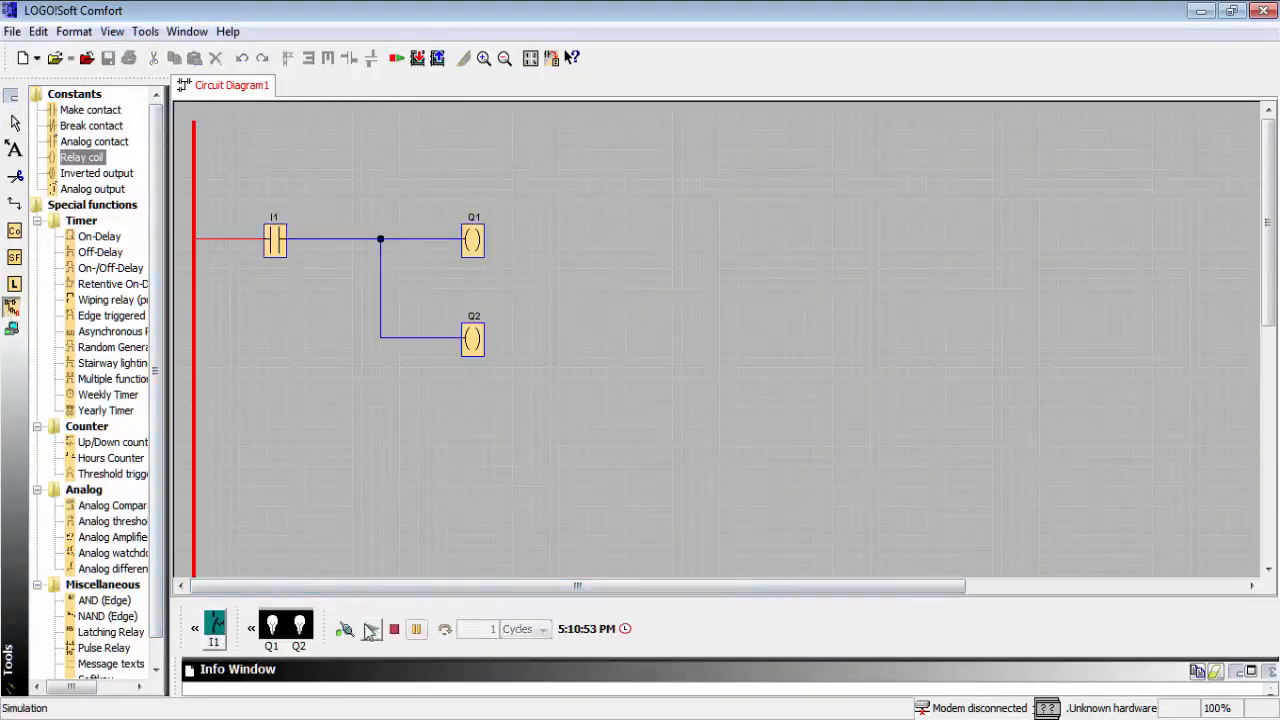
left_click(214, 630)
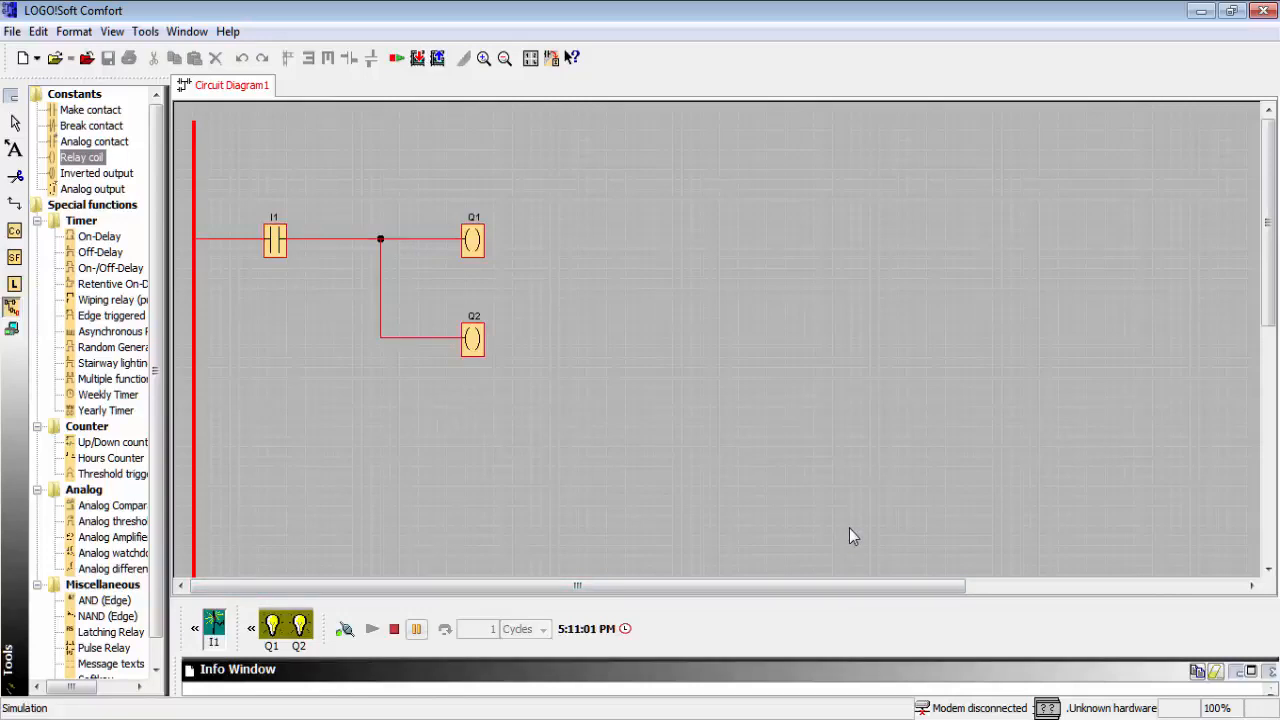
left_click(215, 625)
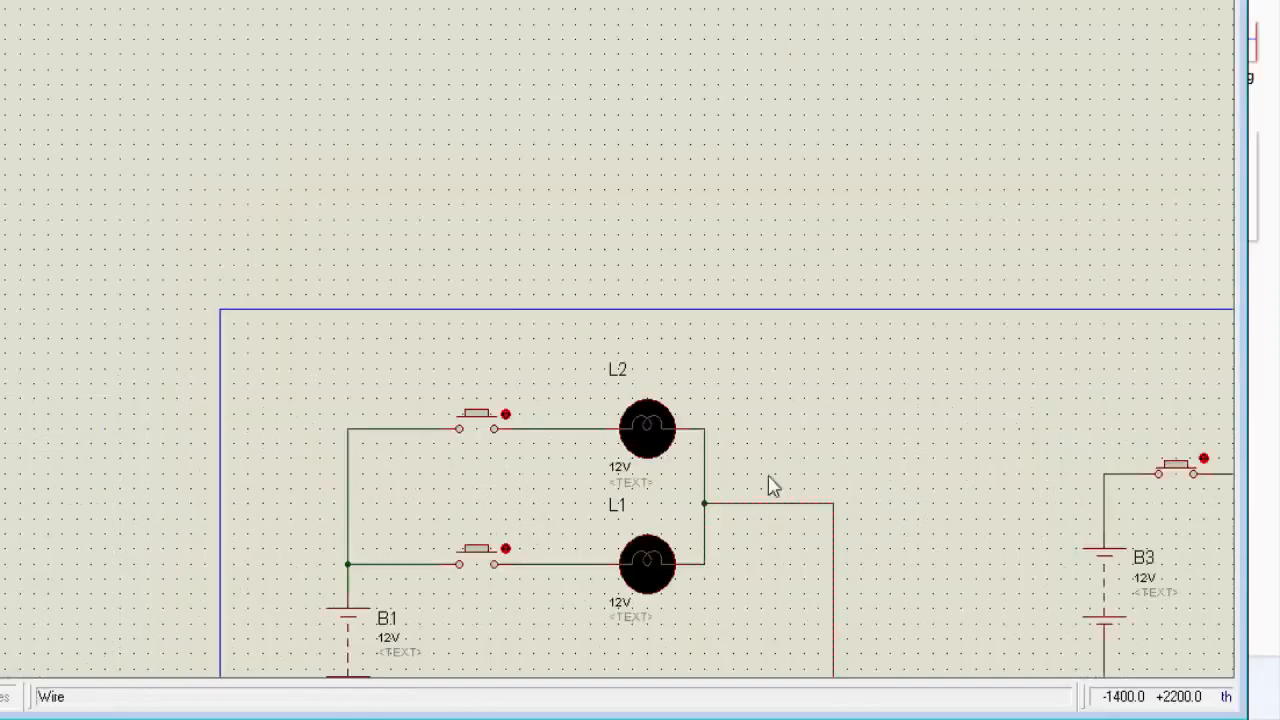
Step: Switch to the Proteus schematic, start its simulation and toggle L1's switch in the B1 circuit, leaving it closed
scroll(826, 466, "down", 1)
middle_click(828, 508)
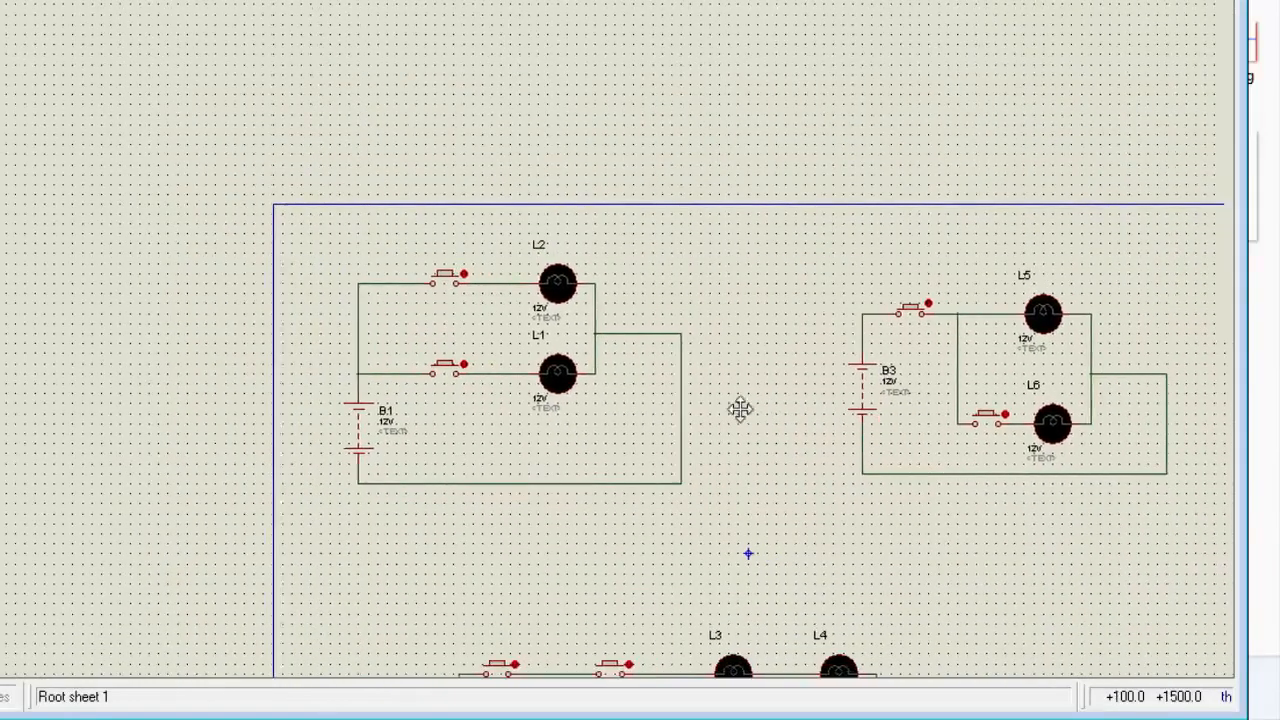
scroll(650, 277, "up", 1)
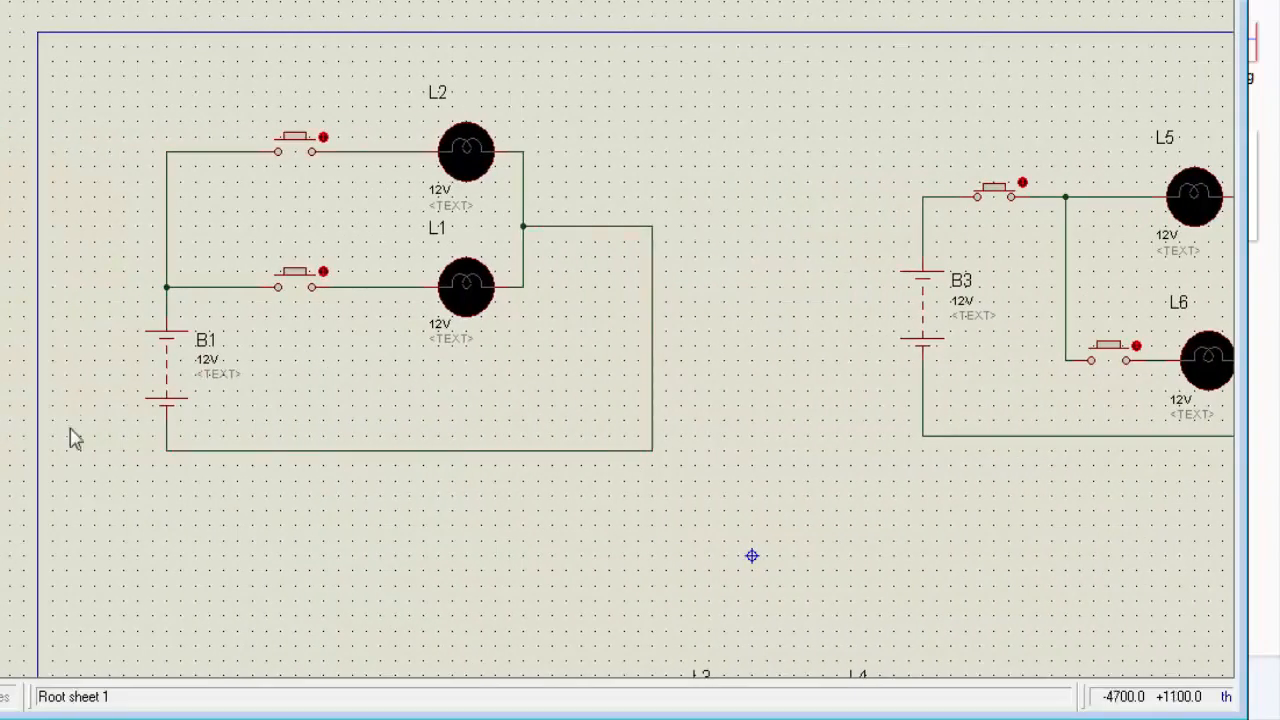
key("F12")
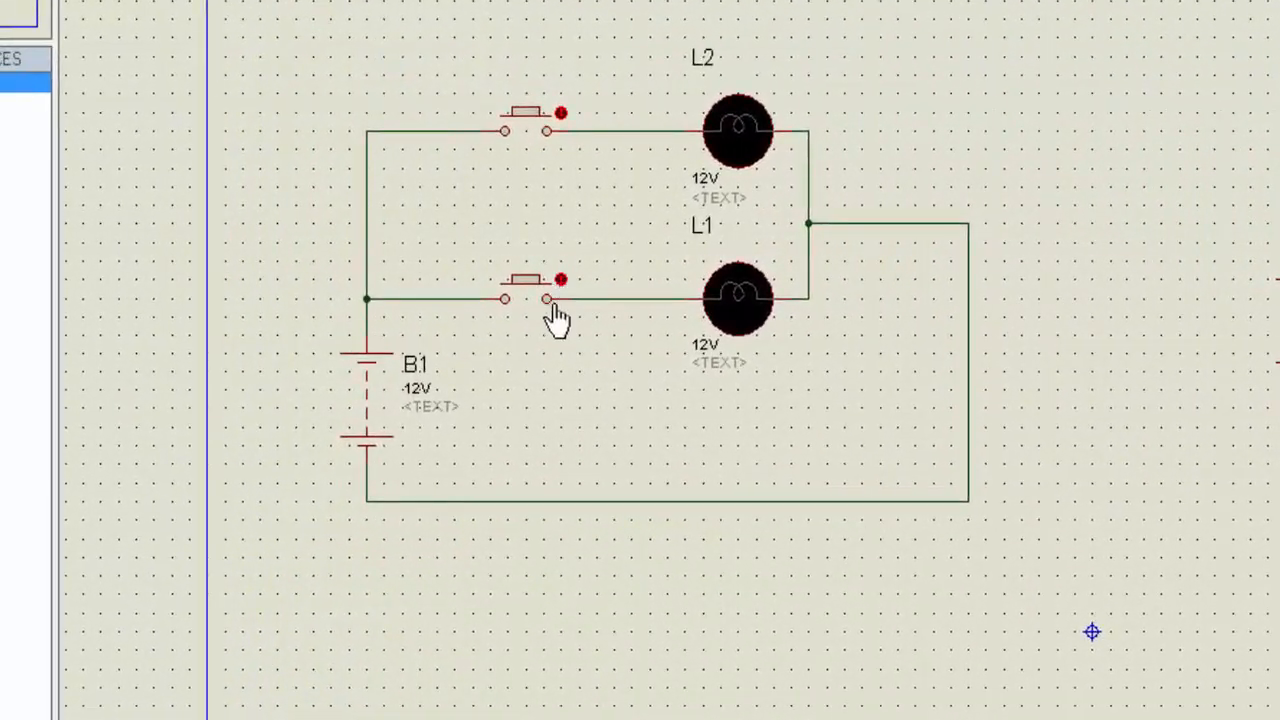
scroll(606, 350, "up", 1)
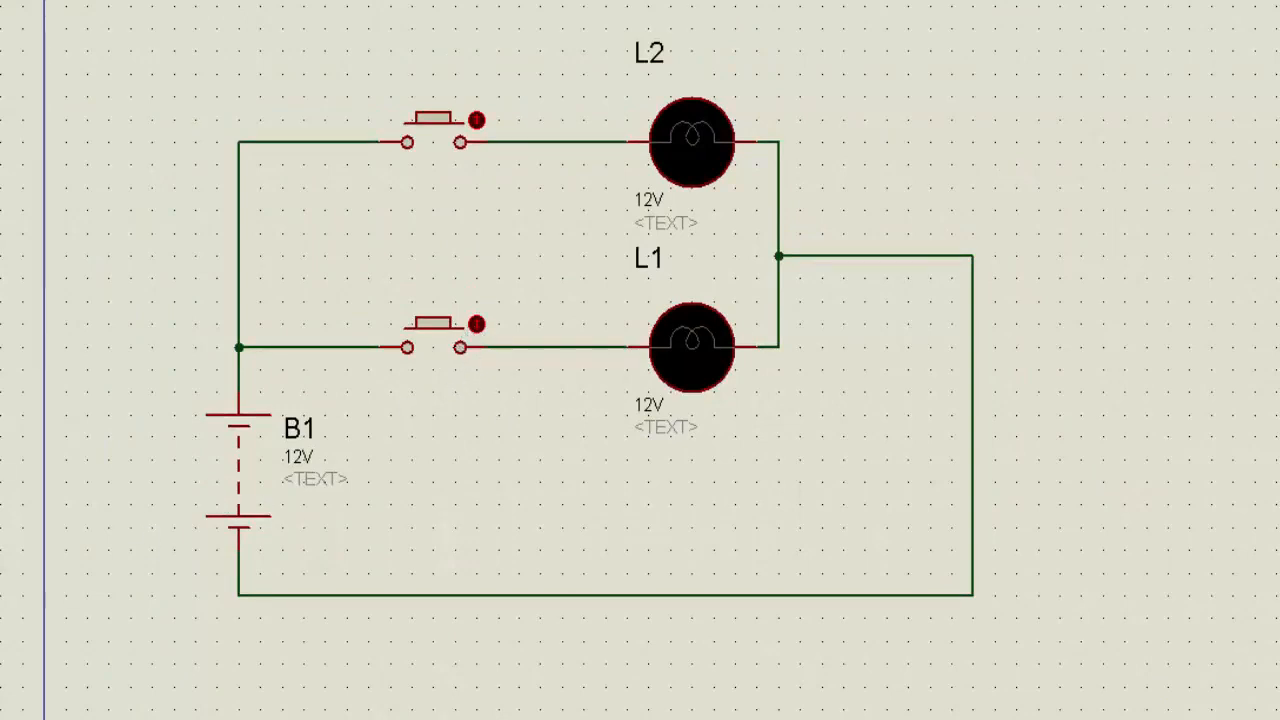
left_click(474, 326)
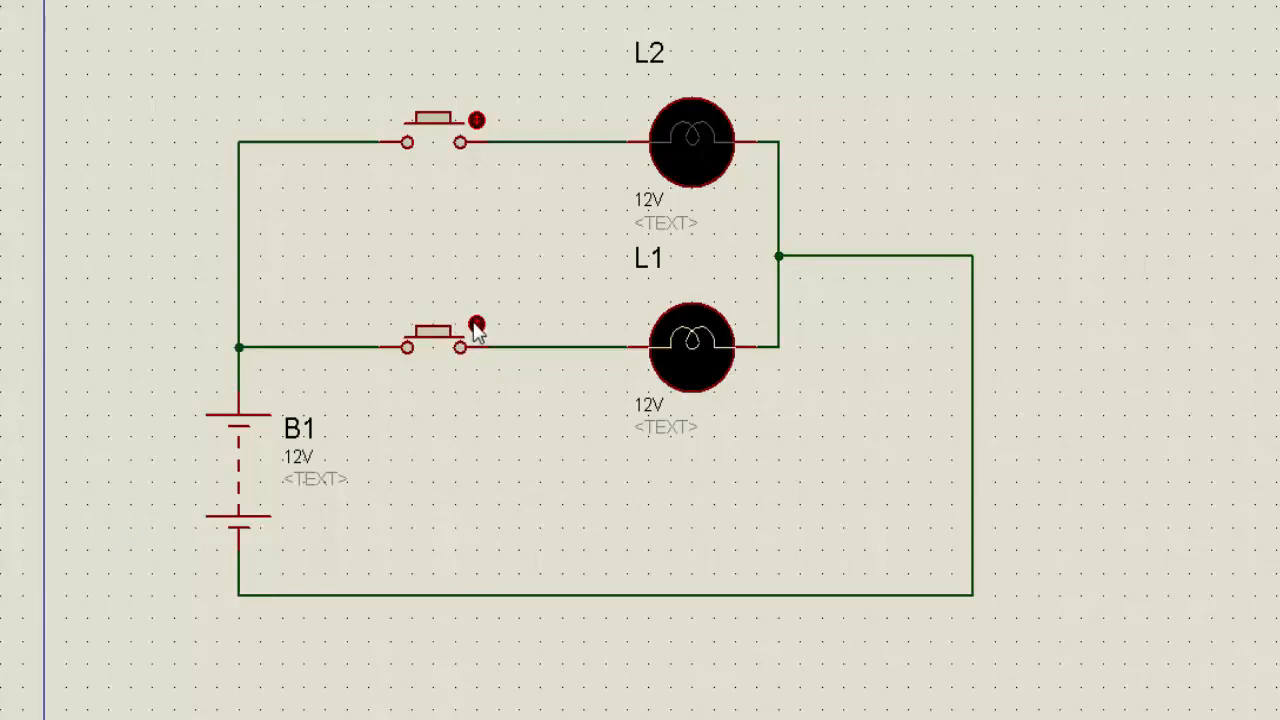
left_click(476, 326)
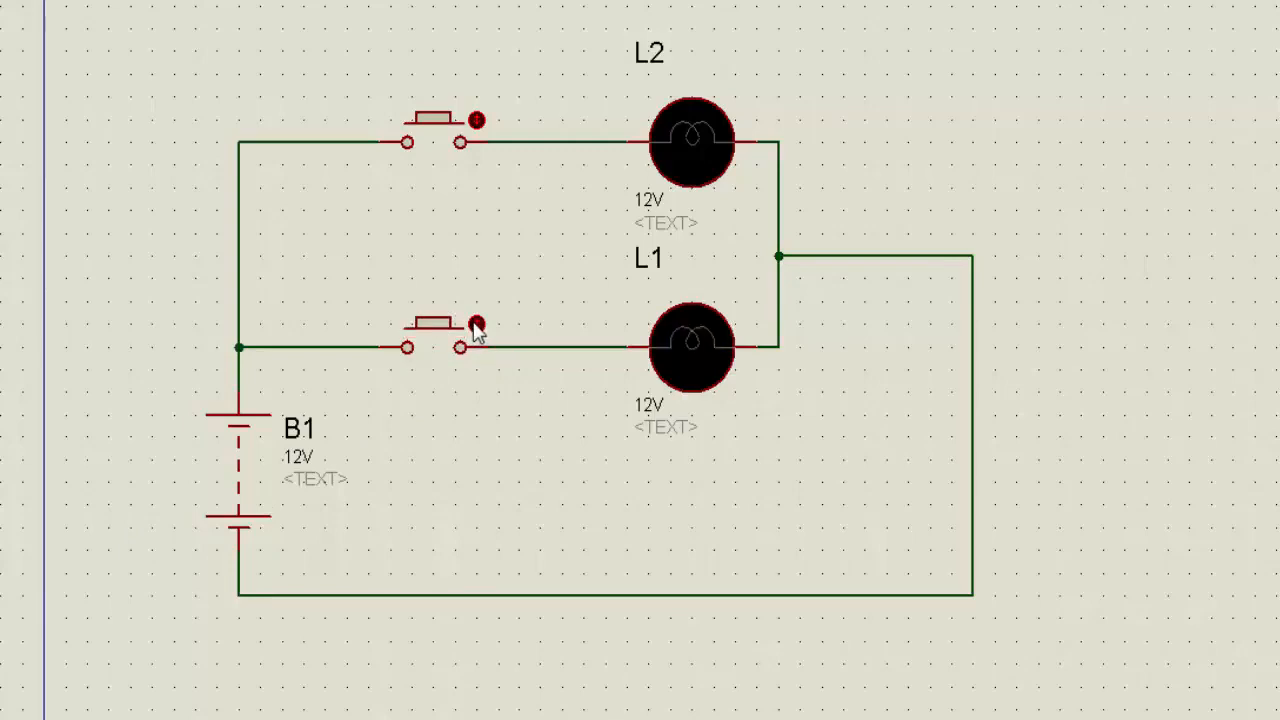
left_click(477, 327)
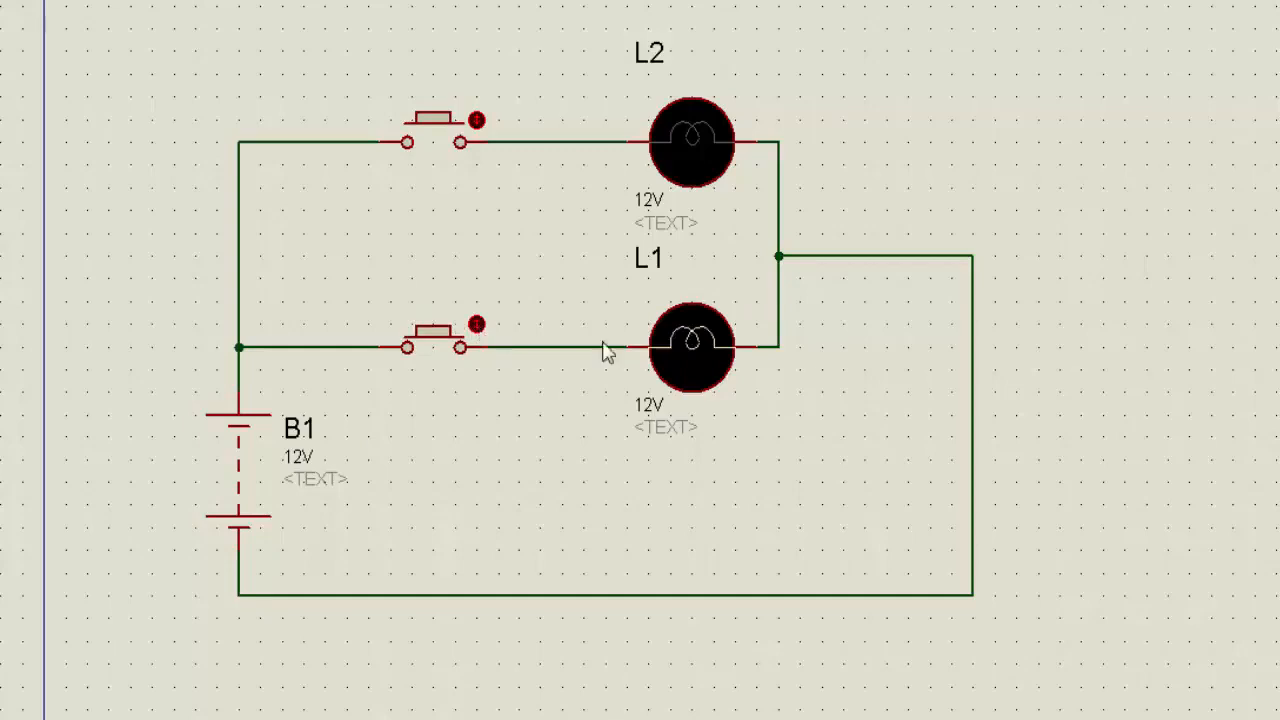
Step: Toggle L2's switch repeatedly to check its independence from L1, and operate L1's switch to compare the lamps
left_click(477, 122)
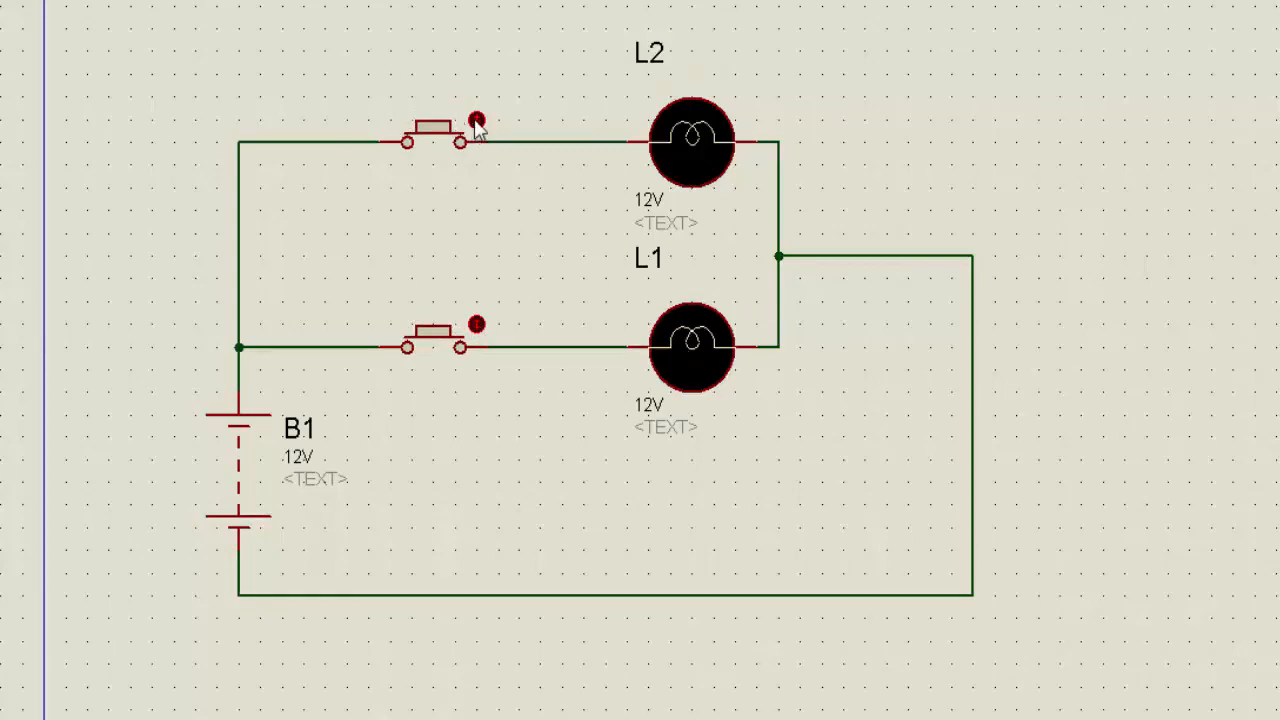
left_click(477, 122)
left_click(477, 122)
left_click(477, 120)
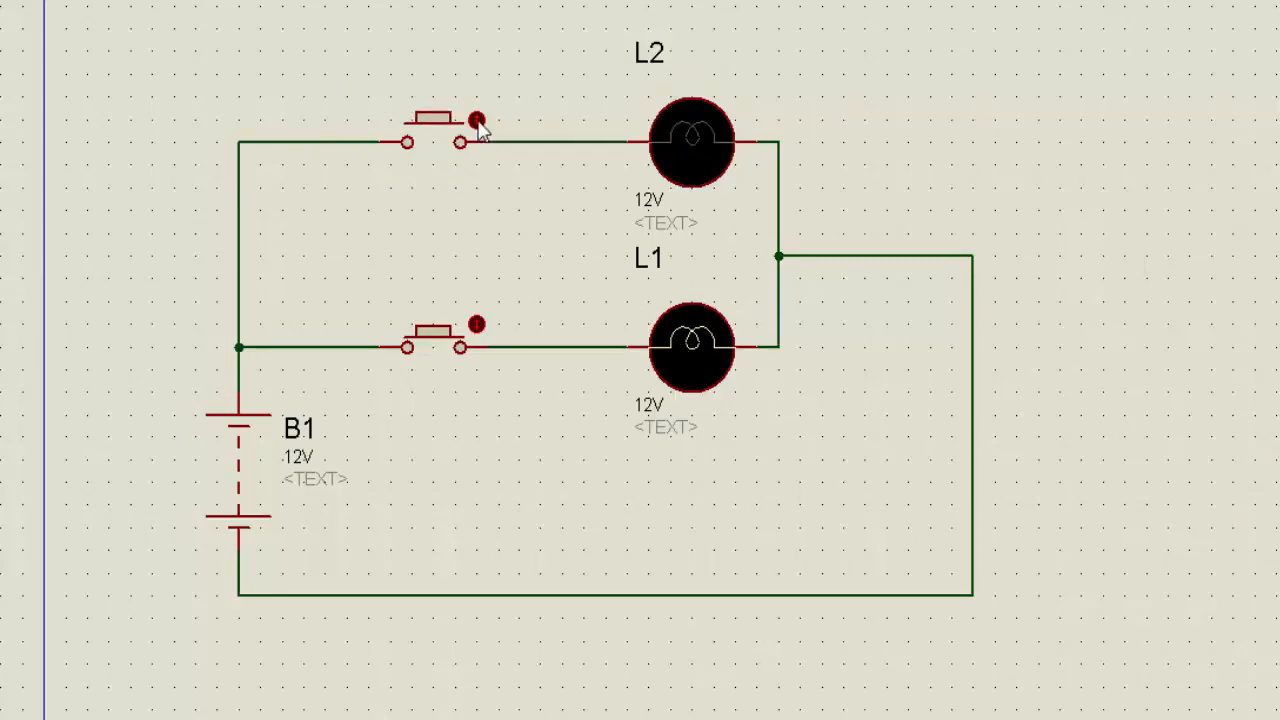
left_click(478, 325)
left_click(478, 325)
Step: Examine the B3 circuit with its main switch closed and close the branch switch feeding lamp L6
scroll(917, 311, "down", 2)
scroll(608, 323, "down", 1)
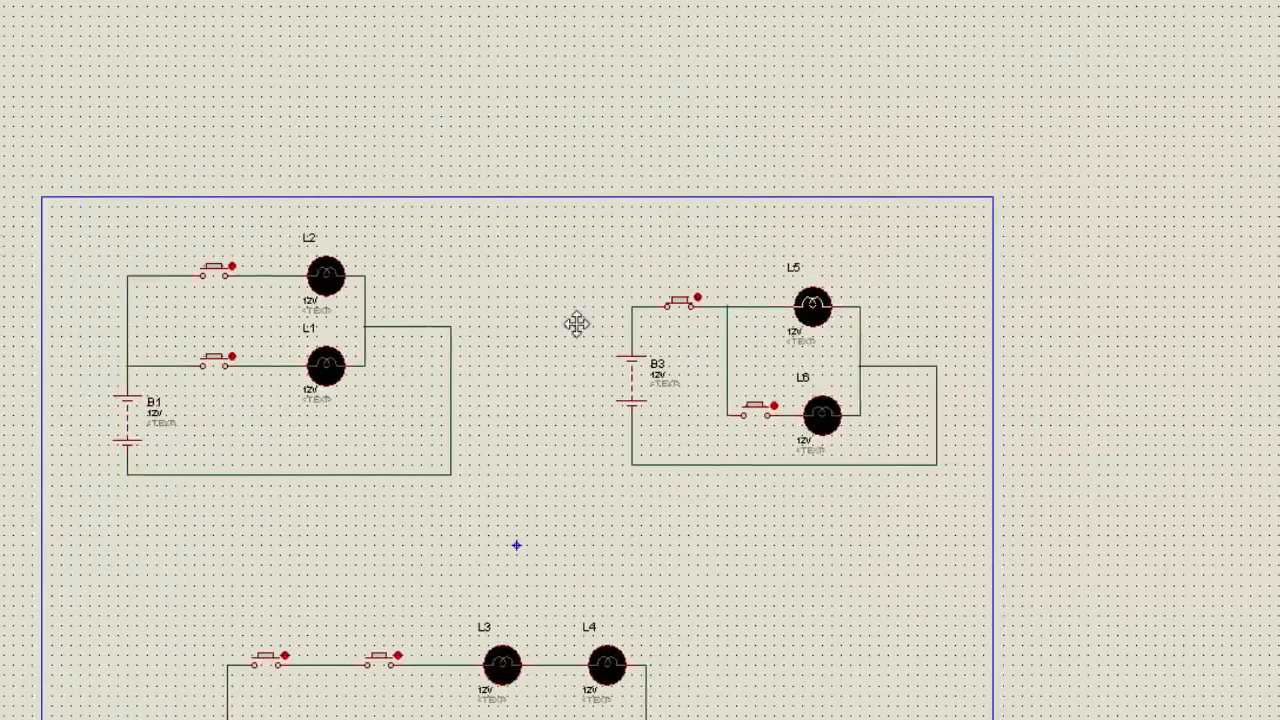
scroll(735, 465, "up", 2)
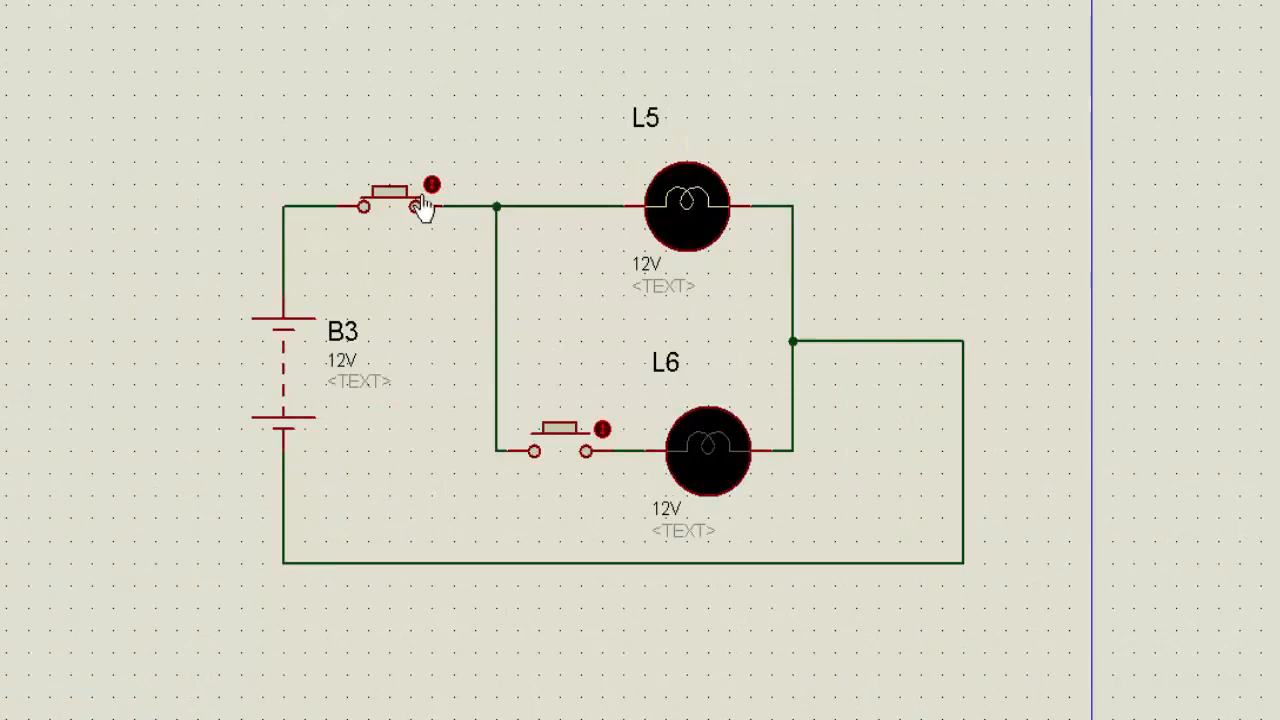
left_click_drag(432, 195, 440, 194)
left_click(604, 431)
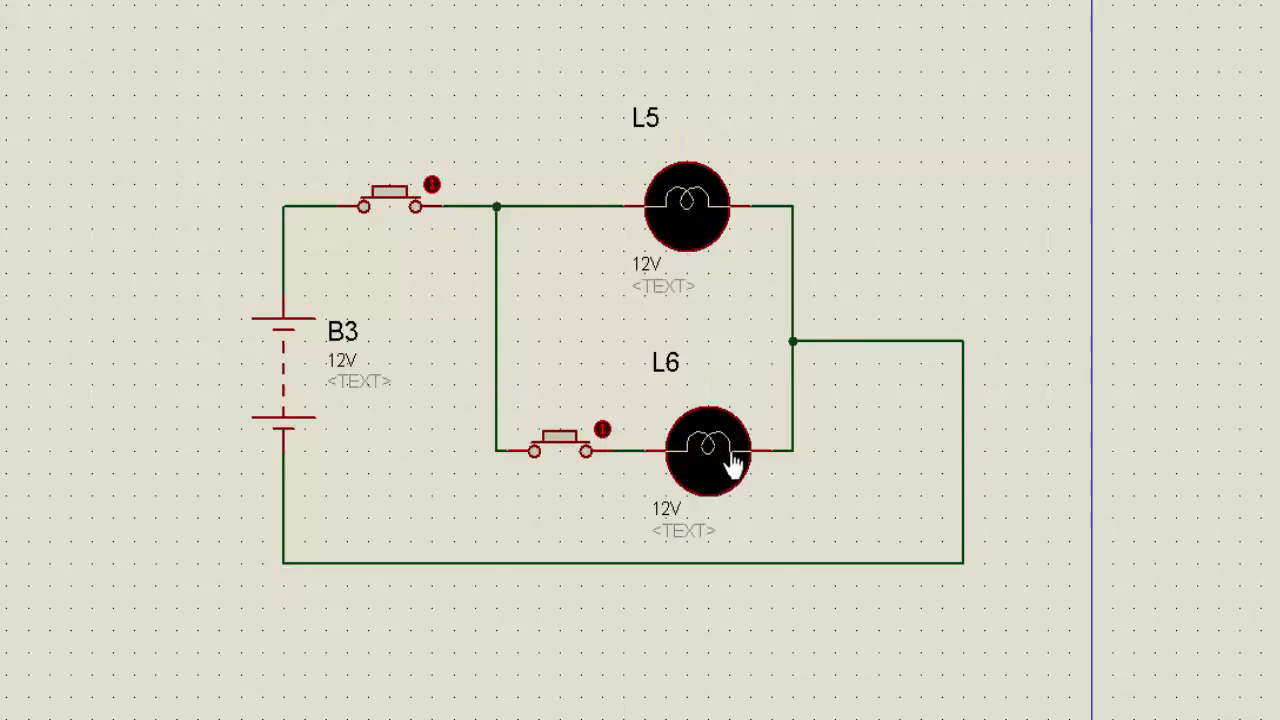
Step: Toggle the B3 circuit's main switch repeatedly to check L5 and L6, and open L6's branch switch and the main switch
left_click(438, 181)
left_click(438, 181)
left_click(438, 181)
left_click(438, 181)
left_click(602, 431)
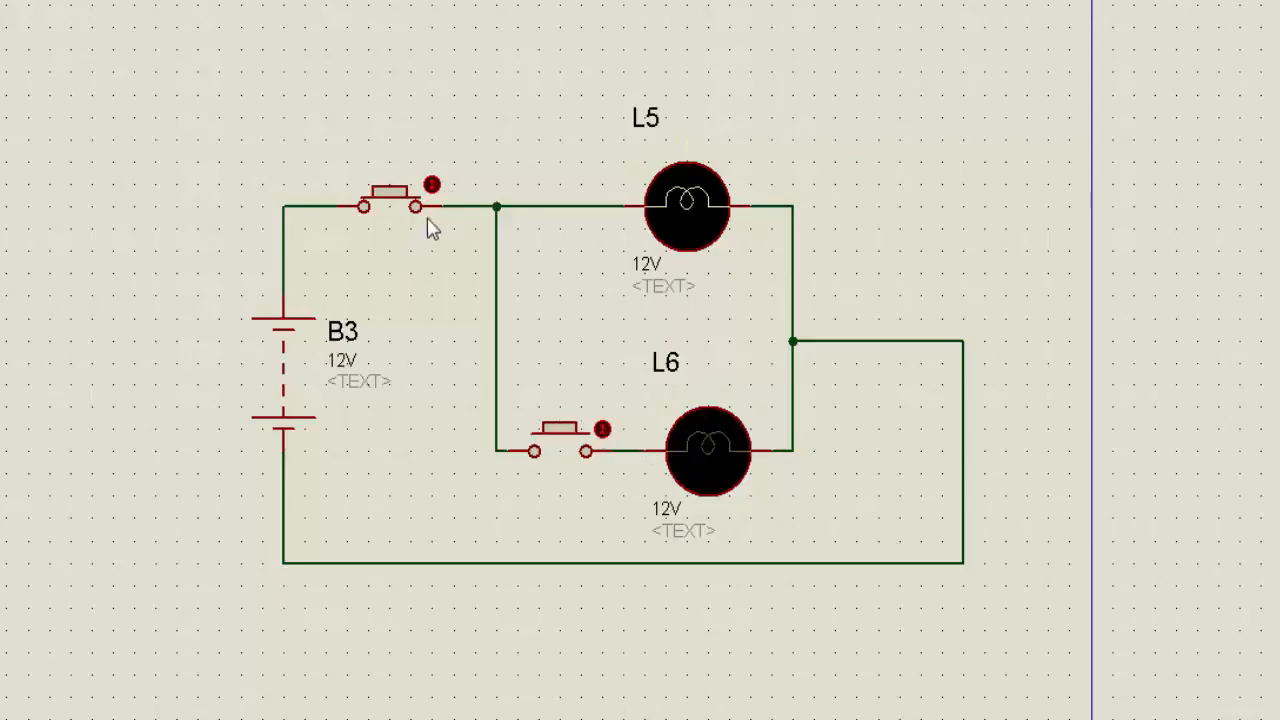
left_click(435, 188)
Step: Close both series switches in the B2 circuit one after the other to check lamps L3 and L4
scroll(450, 328, "down", 2)
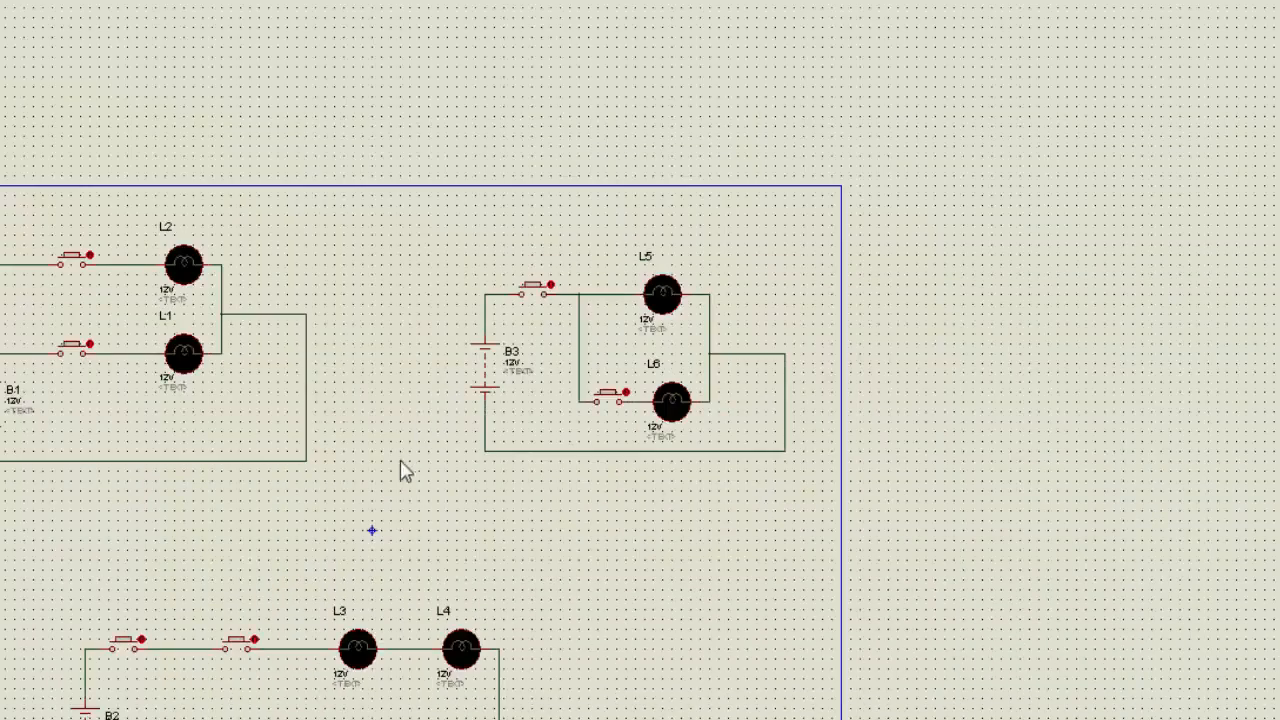
middle_click(364, 512)
middle_click(477, 494)
scroll(446, 506, "up", 1)
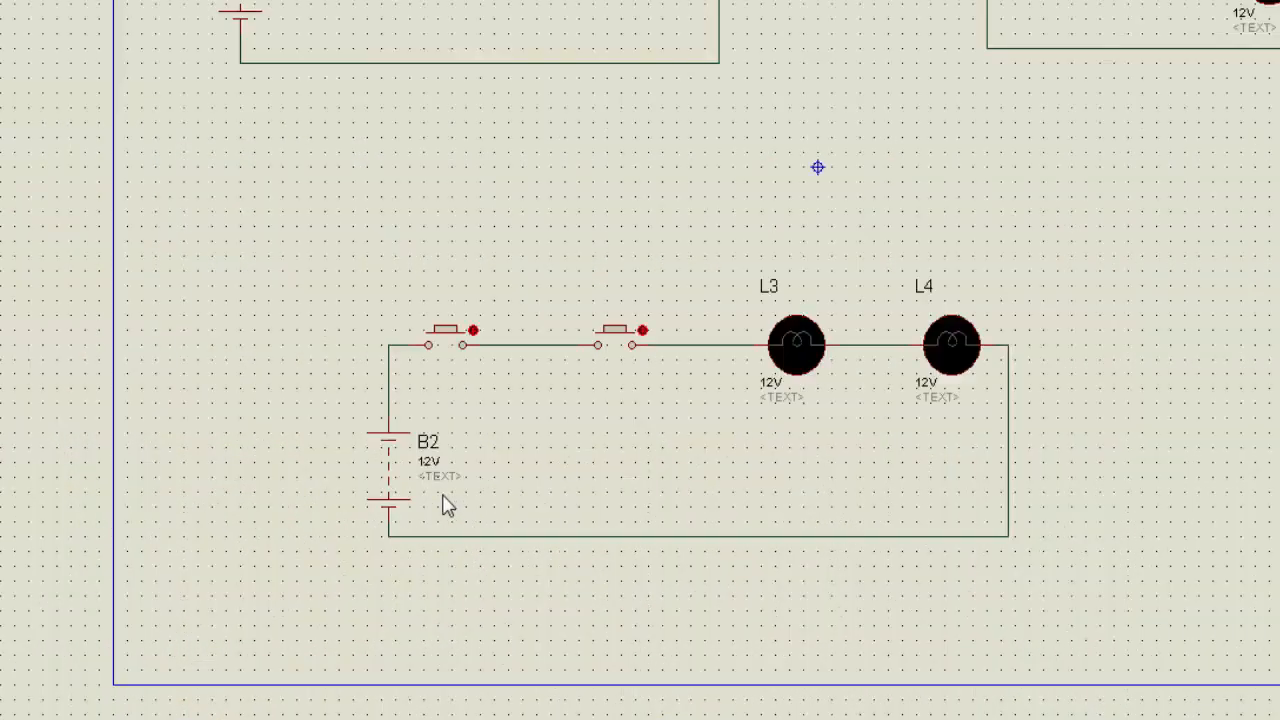
scroll(697, 340, "up", 2)
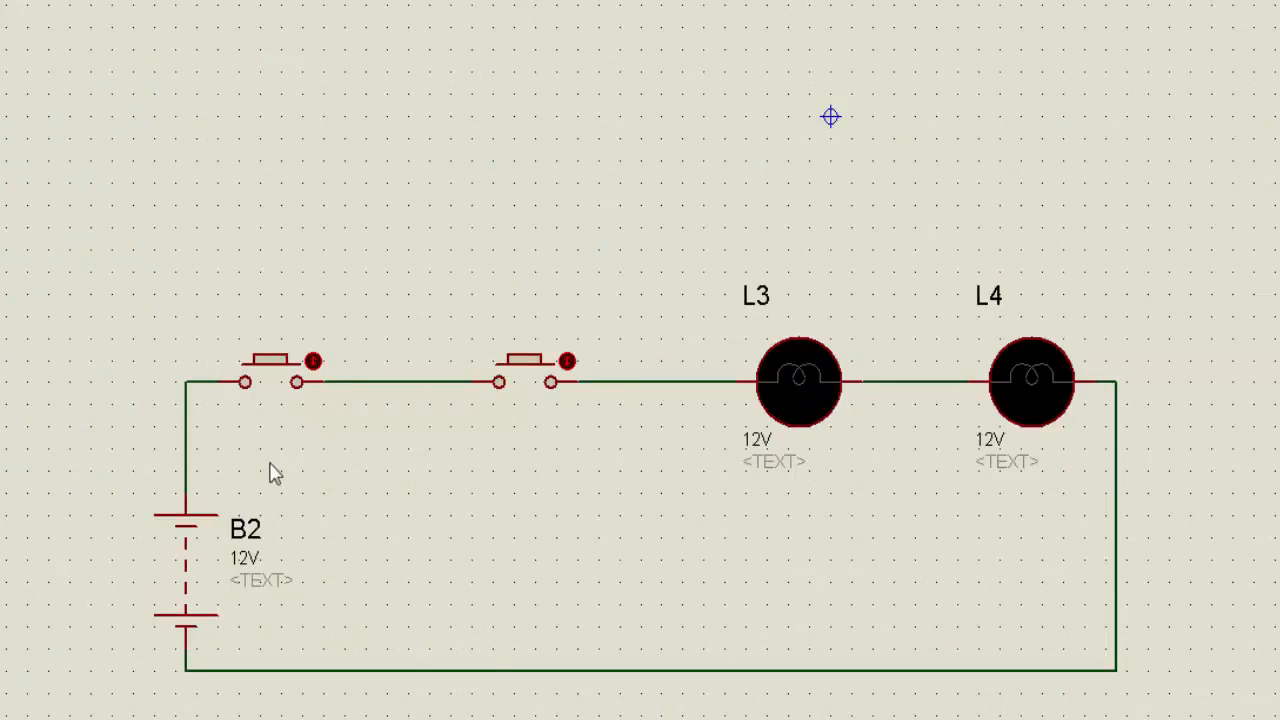
left_click(312, 364)
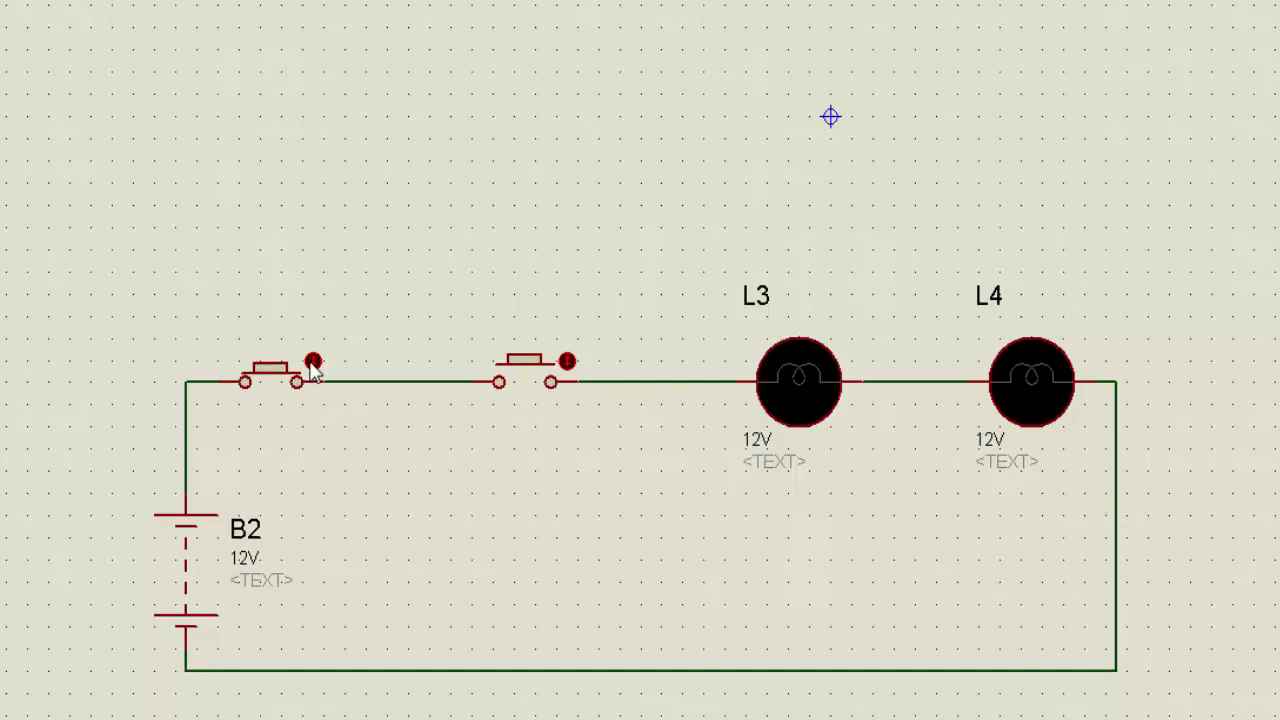
left_click(567, 362)
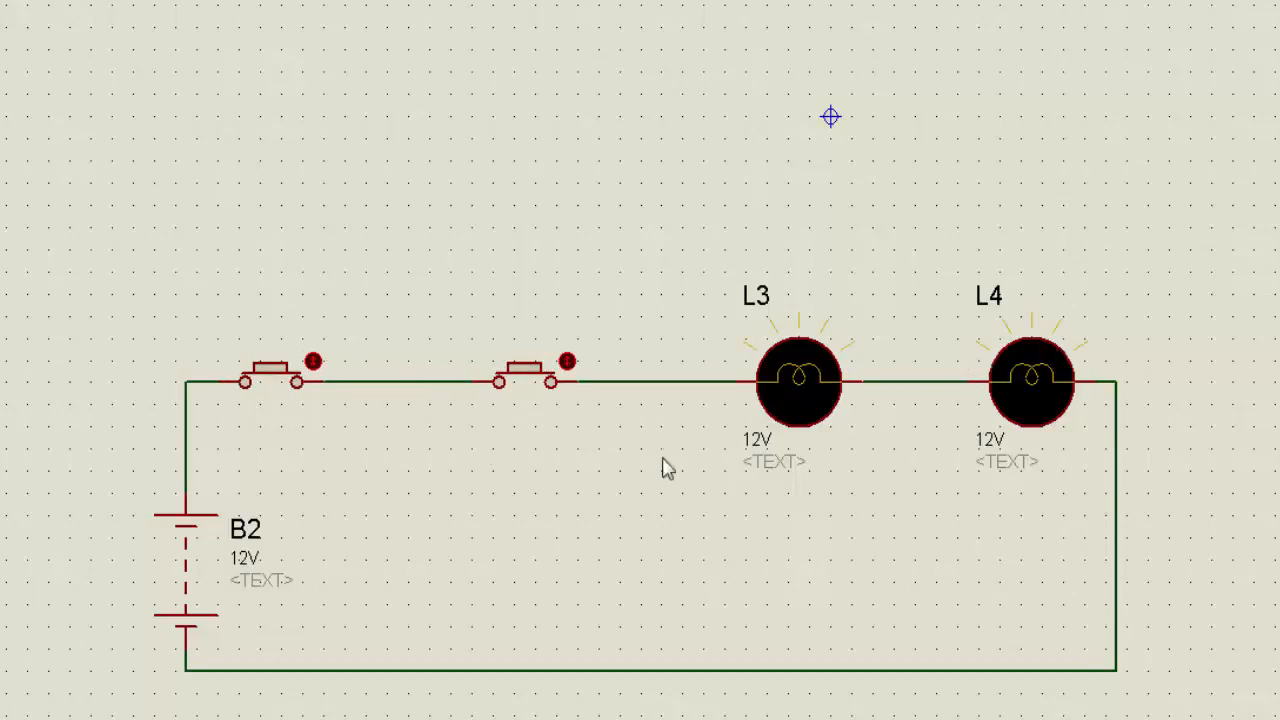
Step: Return to the B1 circuit and operate both switches to recheck that each controls its own lamp, L1 or L2
scroll(228, 400, "down", 2)
scroll(291, 491, "down", 1)
scroll(326, 434, "up", 1)
scroll(634, 277, "up", 2)
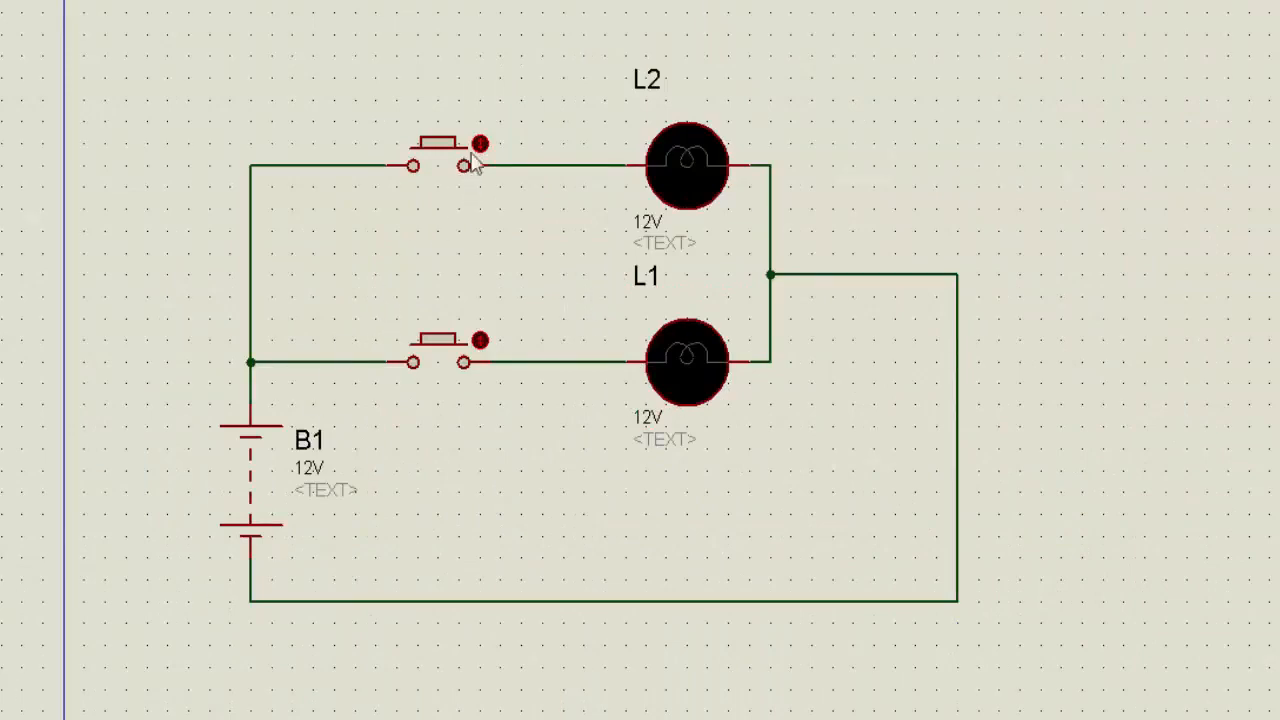
left_click(478, 146)
left_click(480, 342)
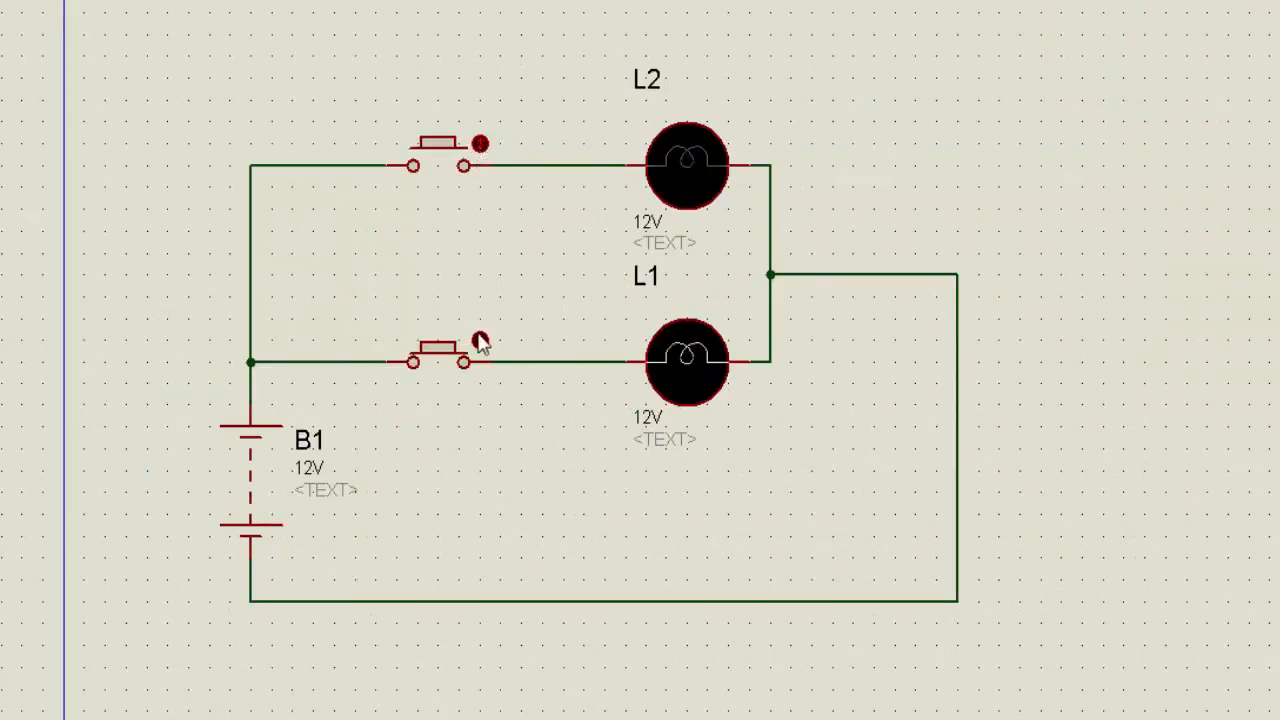
left_click(480, 146)
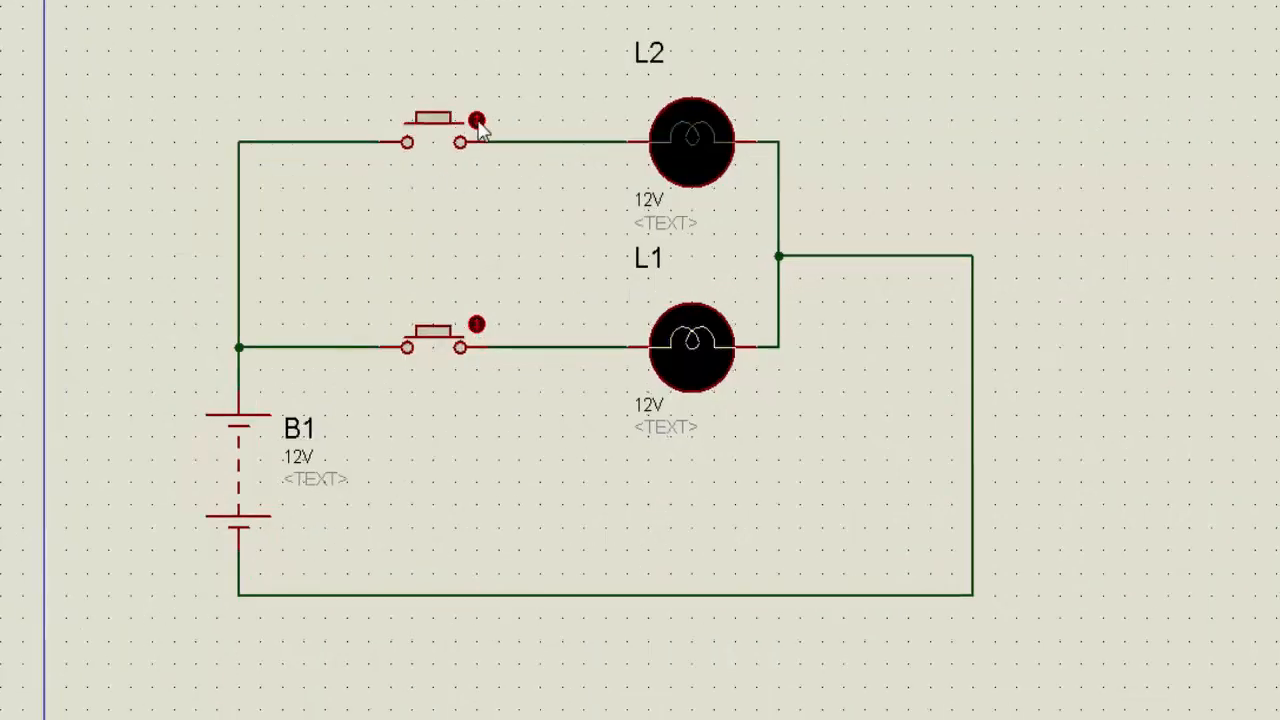
left_click(481, 328)
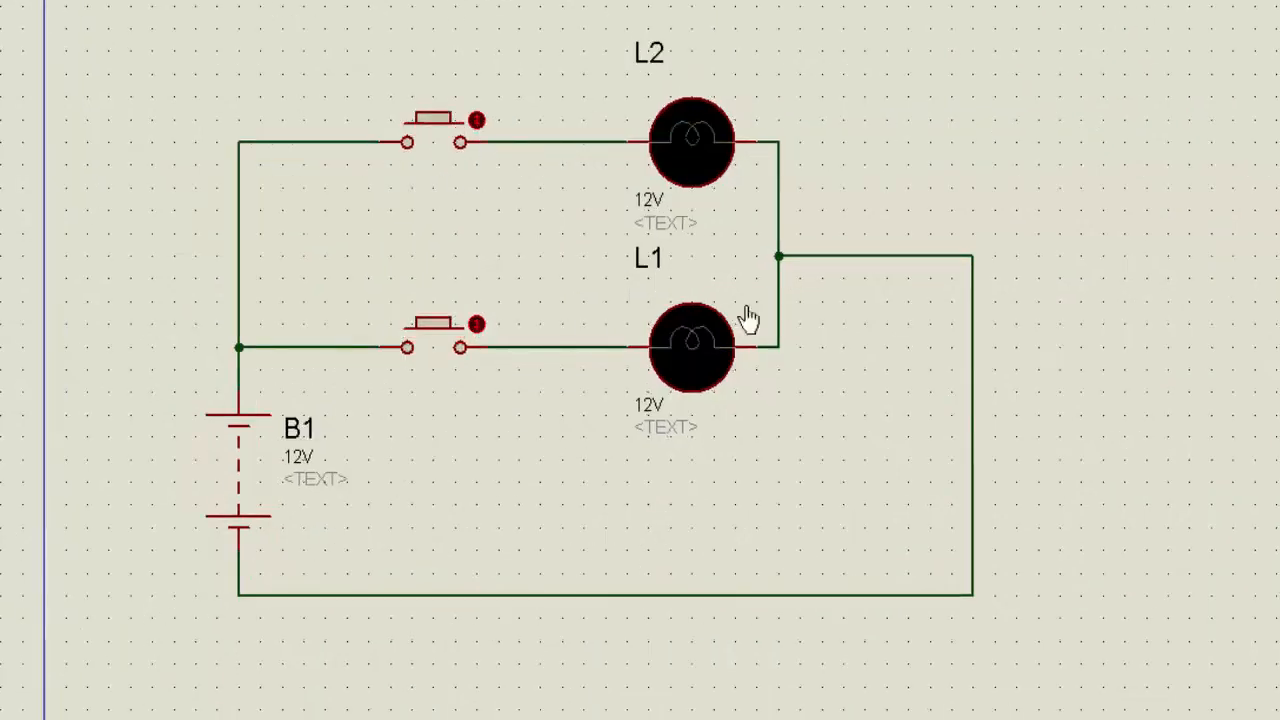
Step: Return to the B3 circuit and operate its main switch to recheck how it supplies the L5 and L6 branches
scroll(600, 335, "down", 2)
middle_click(981, 316)
left_click(567, 325)
scroll(725, 385, "up", 2)
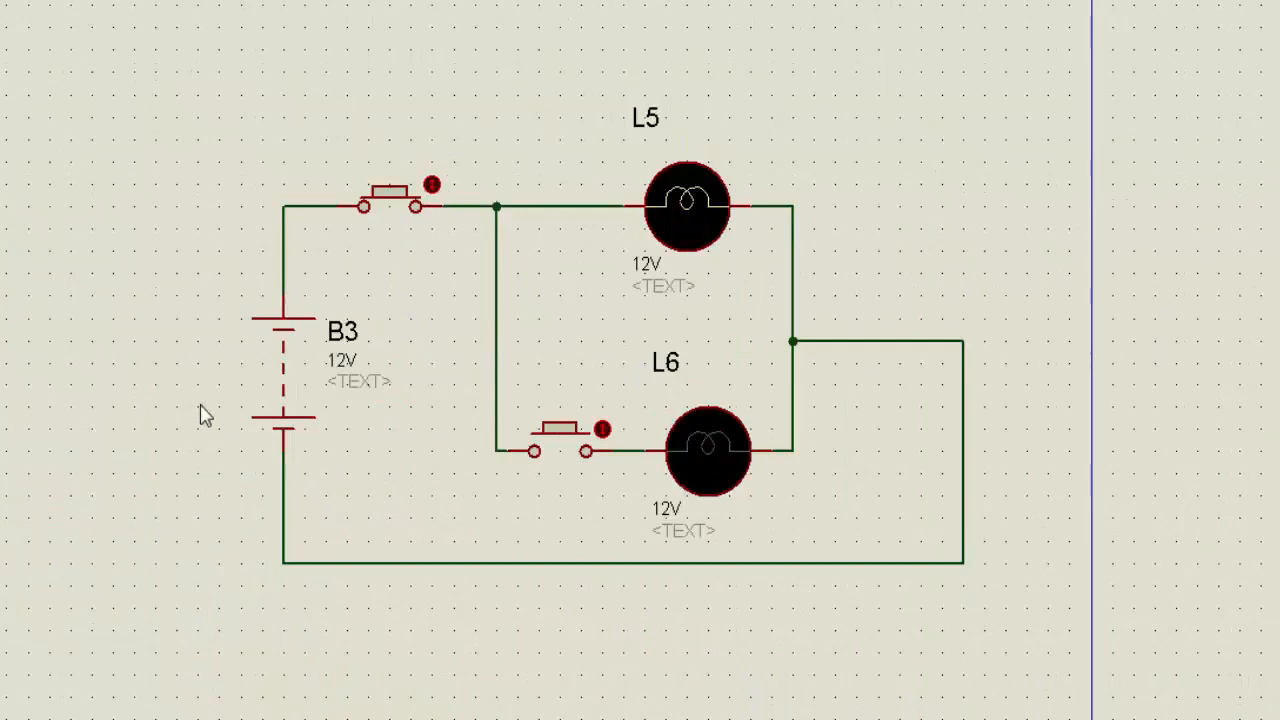
left_click(430, 187)
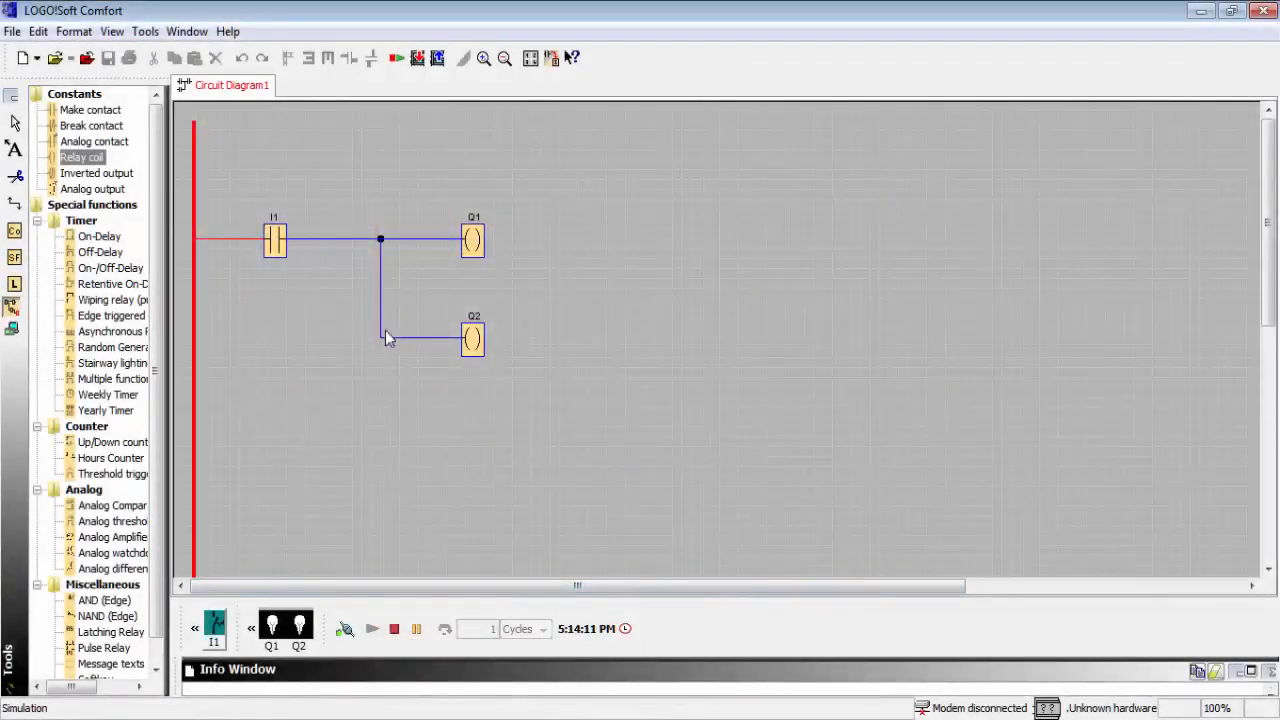
Step: Switch to LOGO!Soft Comfort, exit the simulation and delete the whole ladder circuit with I1, Q1 and Q2
left_click(12, 308)
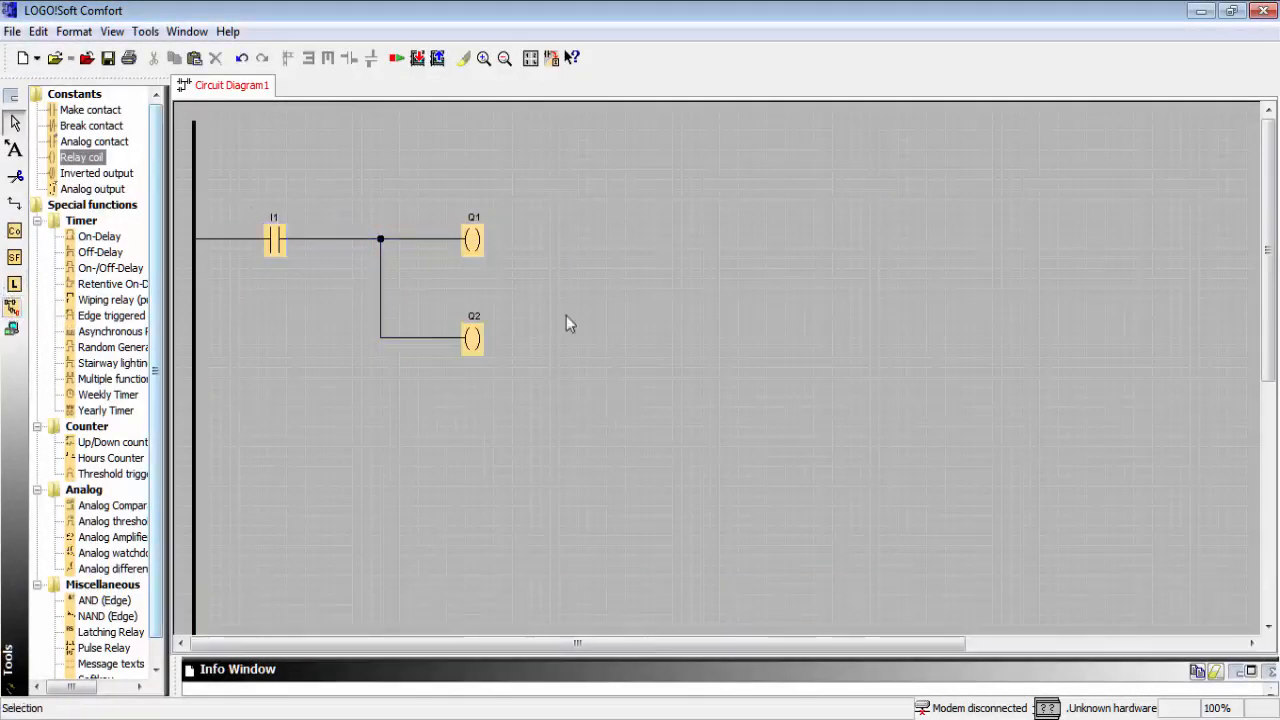
left_click_drag(571, 423, 258, 181)
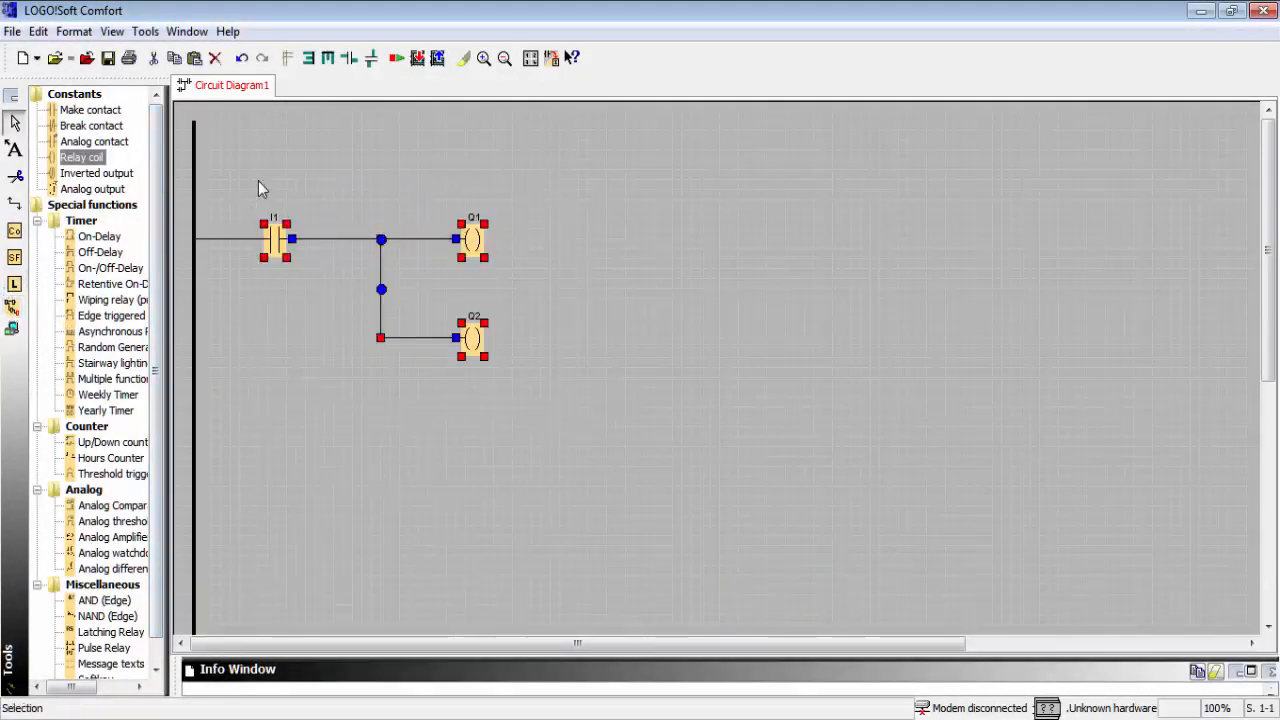
key("Delete")
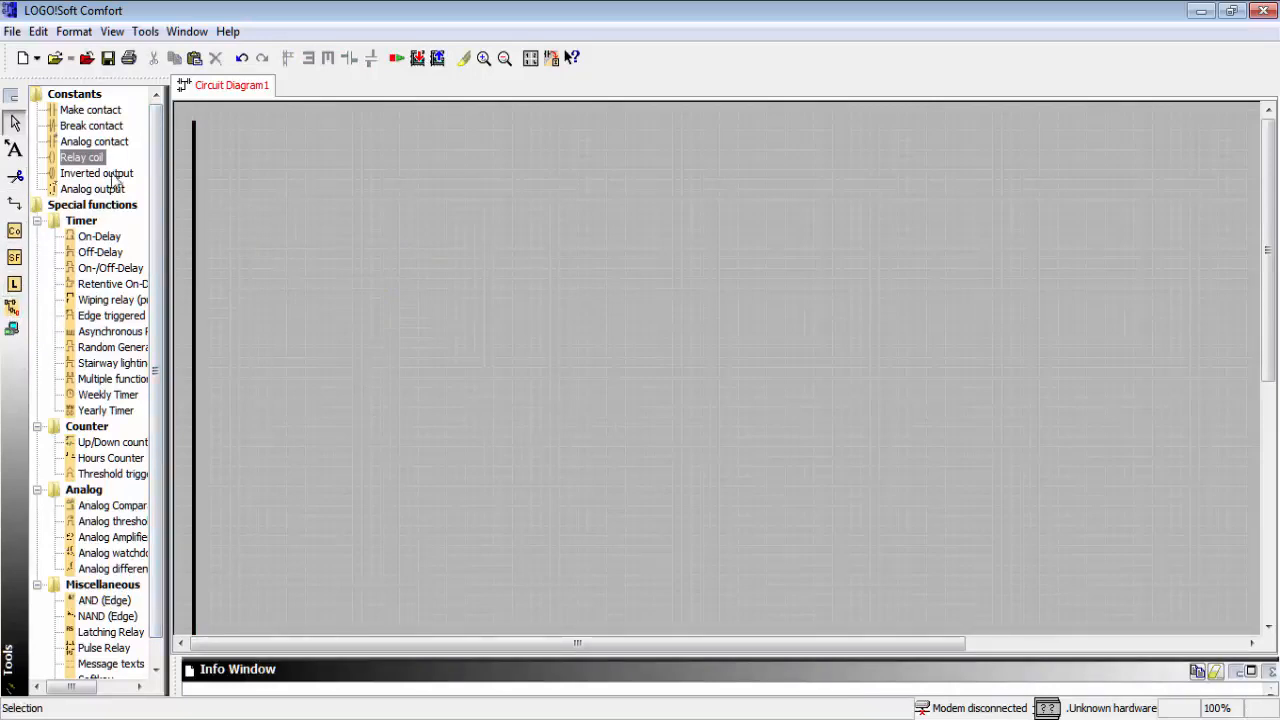
Step: Place make contact I1 with Switch simulation behaviour and connect it to the power rail
left_click(90, 111)
left_click(285, 248)
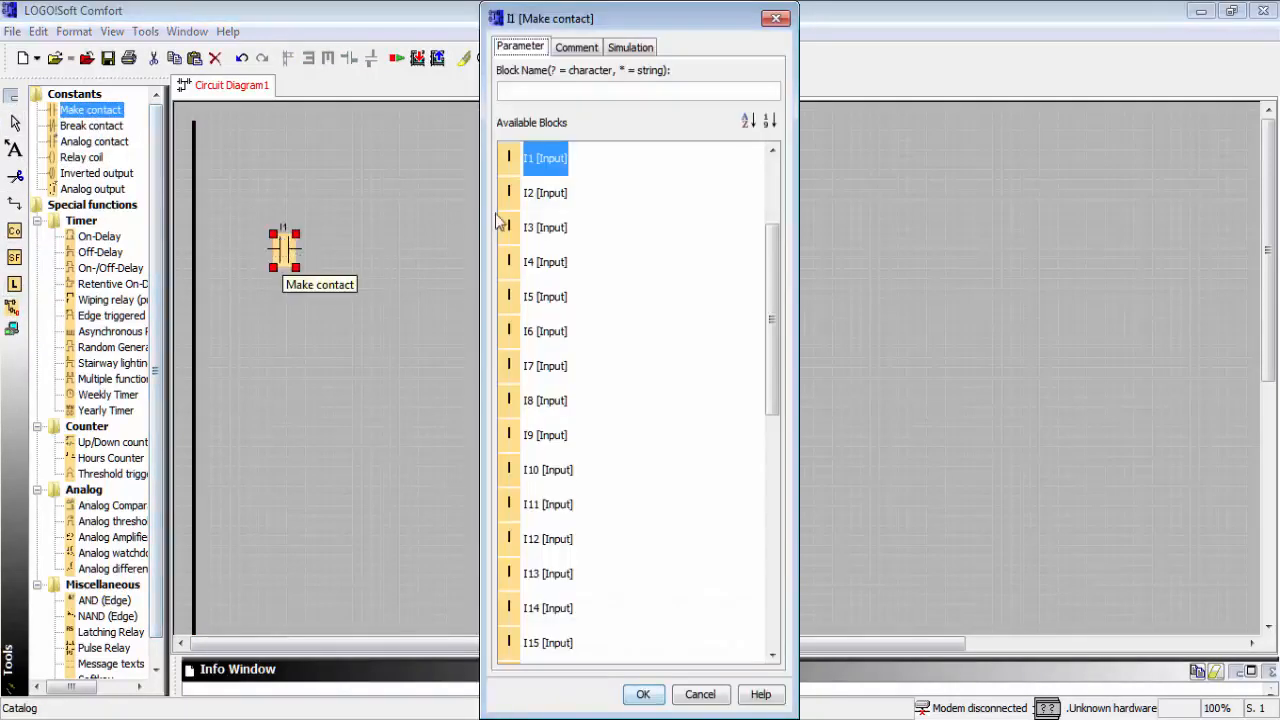
left_click(630, 47)
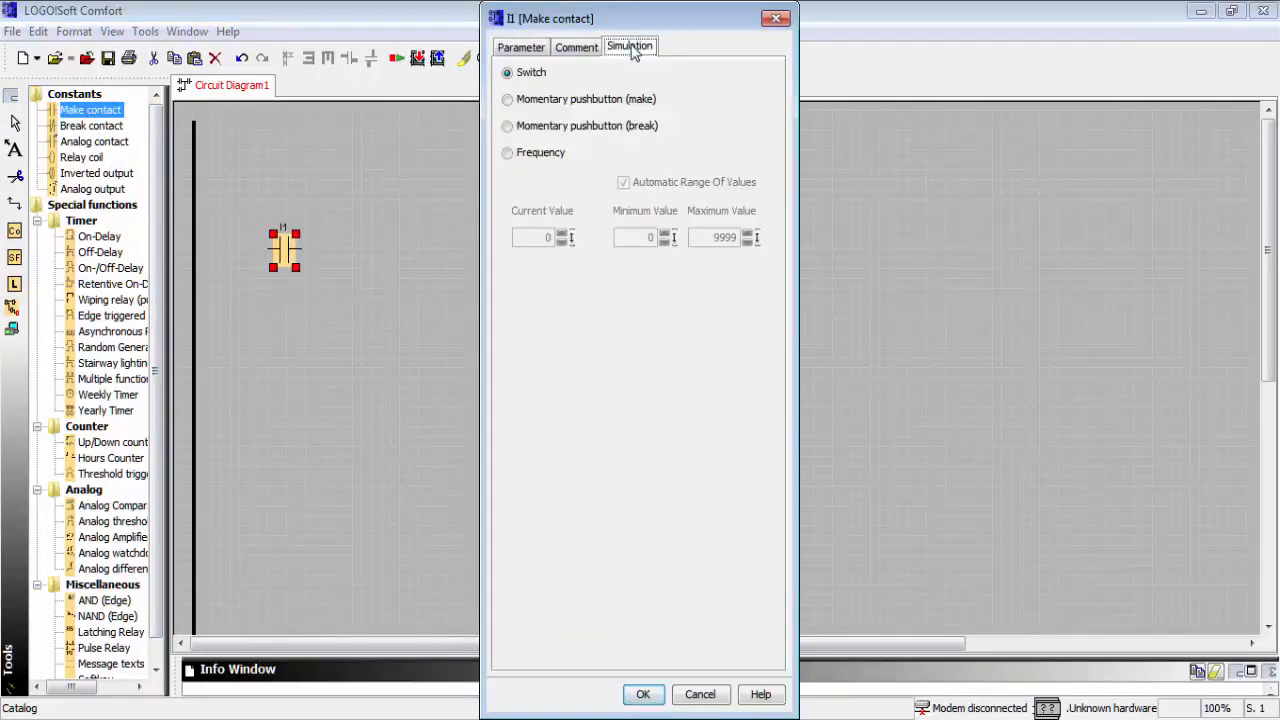
left_click(643, 694)
left_click_drag(250, 246, 199, 247)
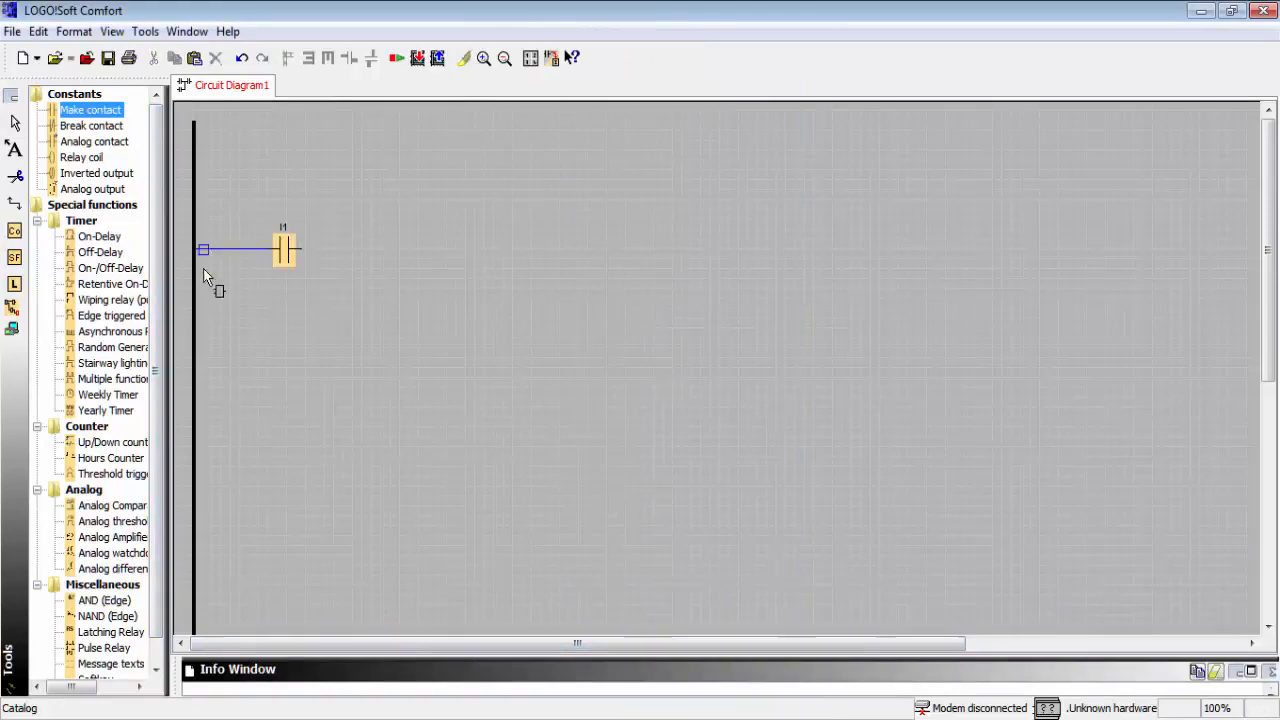
Step: Place a second make contact below I1, assign it to input I2, connect it to the power rail and align it under I1
left_click(70, 160)
left_click(90, 112)
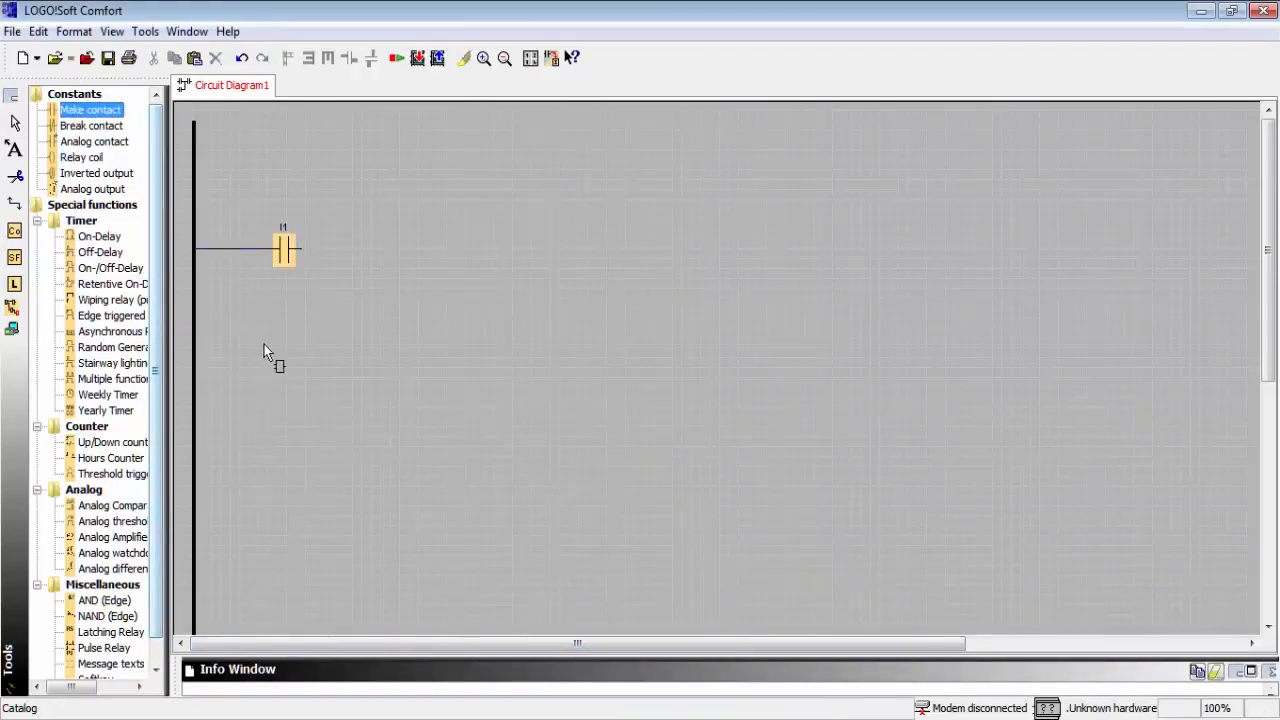
left_click(291, 325)
left_click(549, 196)
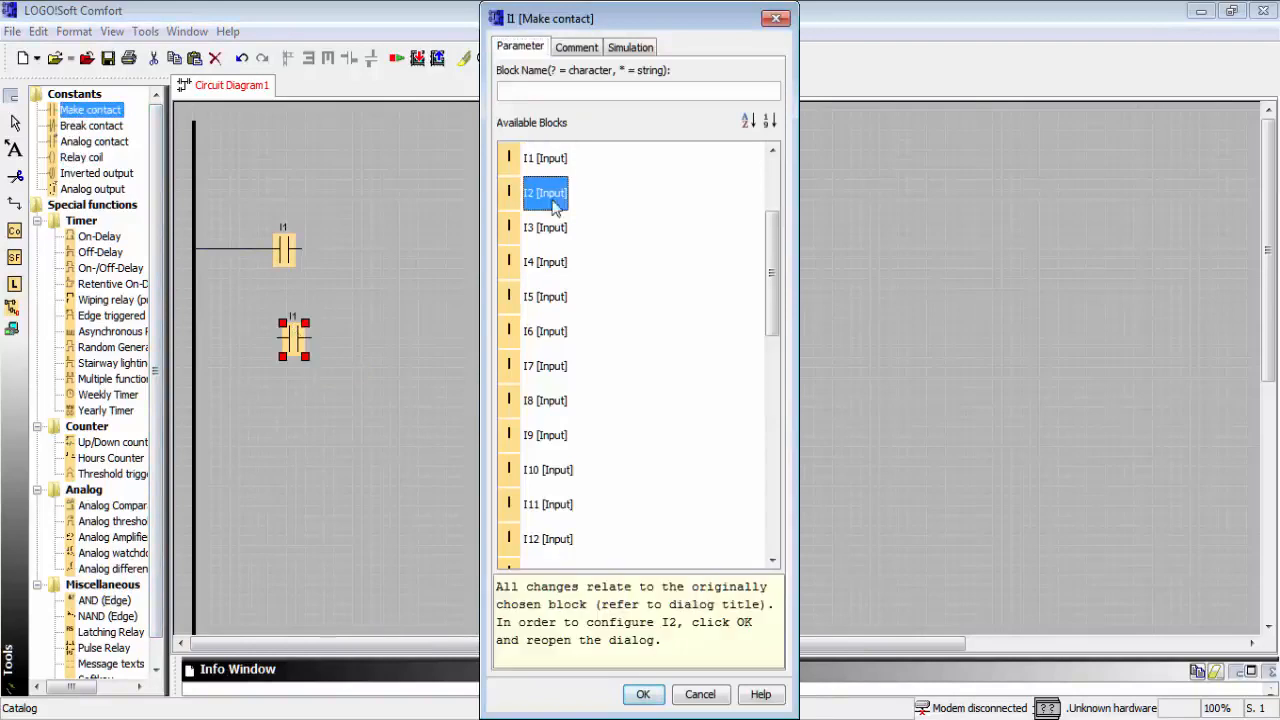
left_click(643, 695)
left_click_drag(275, 345, 208, 247)
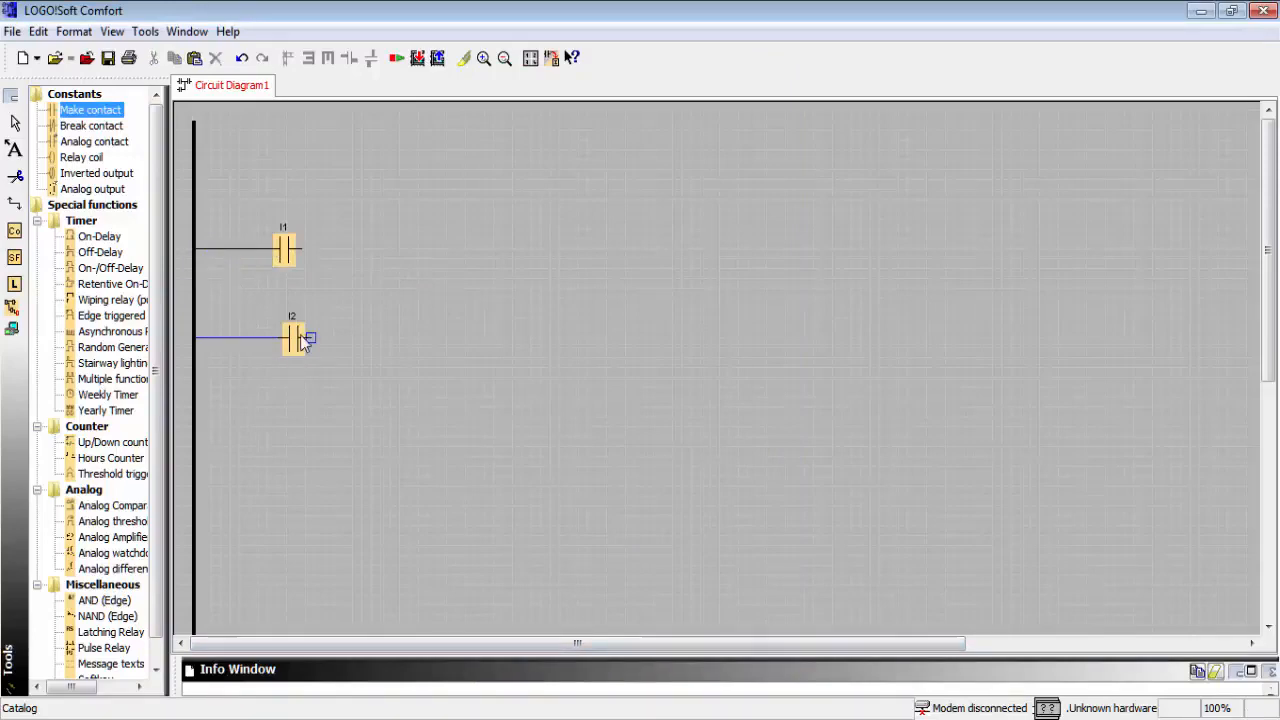
left_click_drag(294, 338, 285, 337)
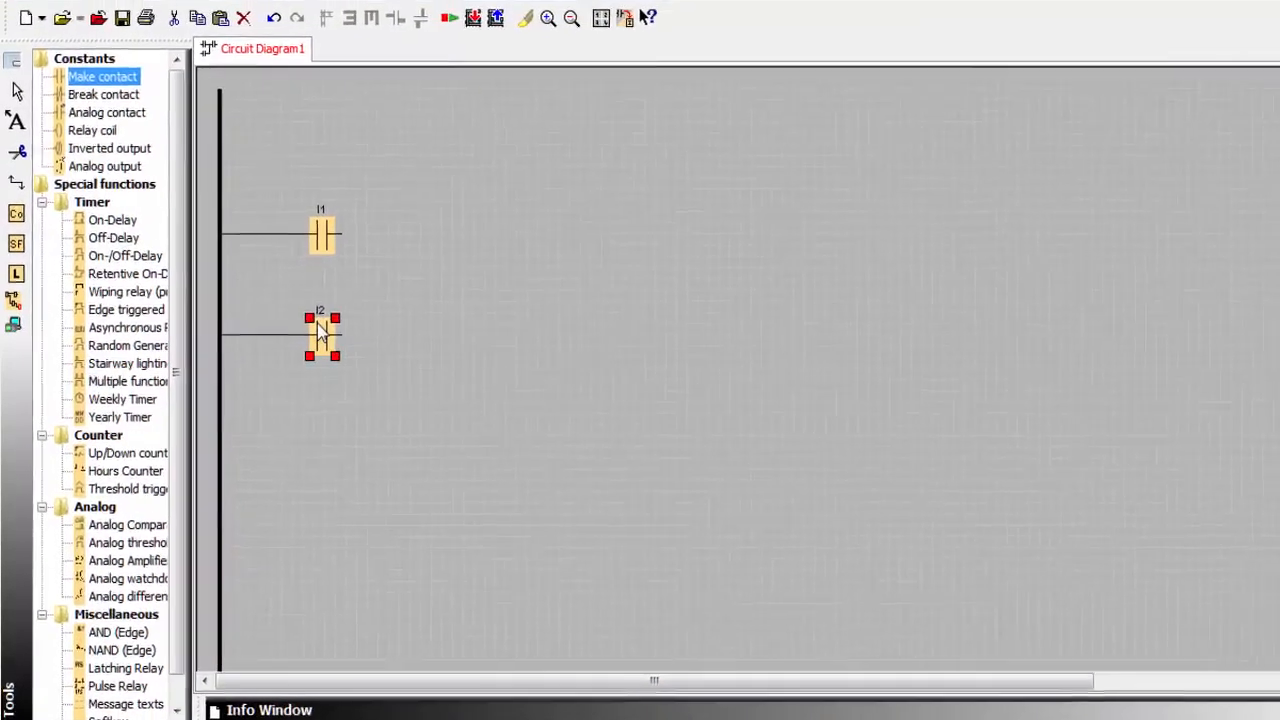
left_click(367, 296)
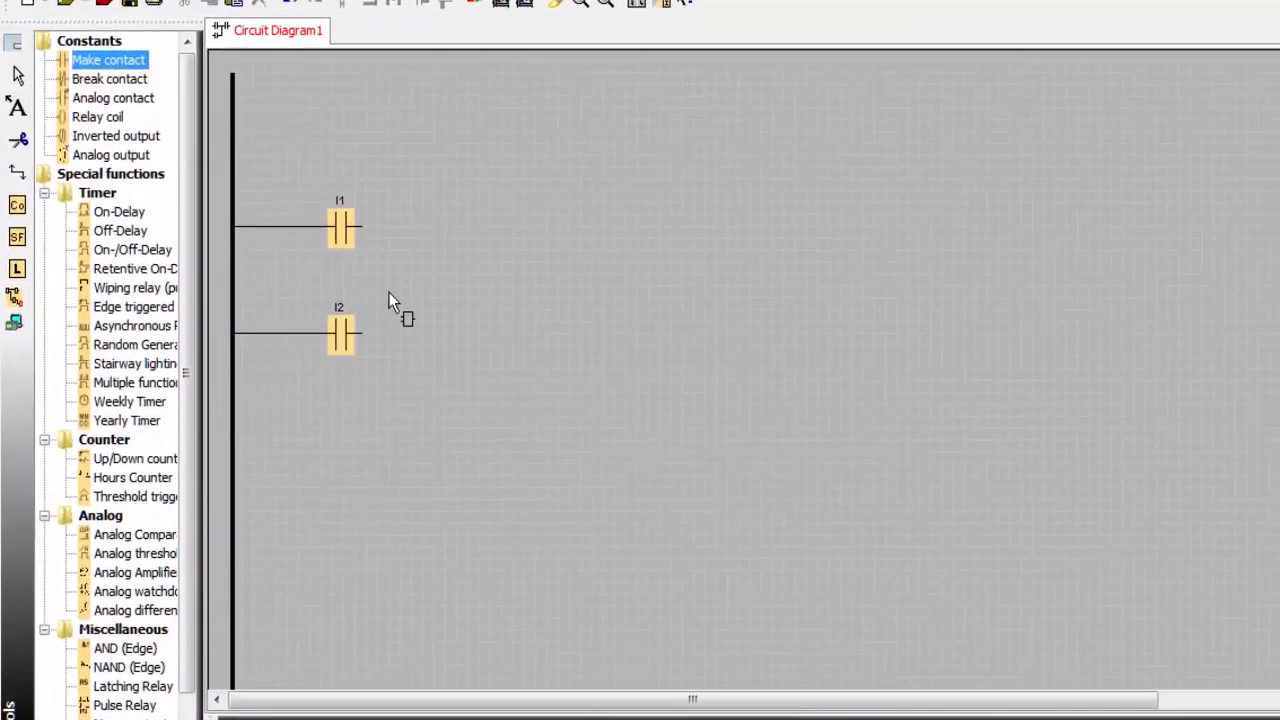
Step: Place relay coils Q1 and Q2 on the two rungs and wire I1 to Q1 and I2 to Q2
left_click_drag(123, 117, 583, 226)
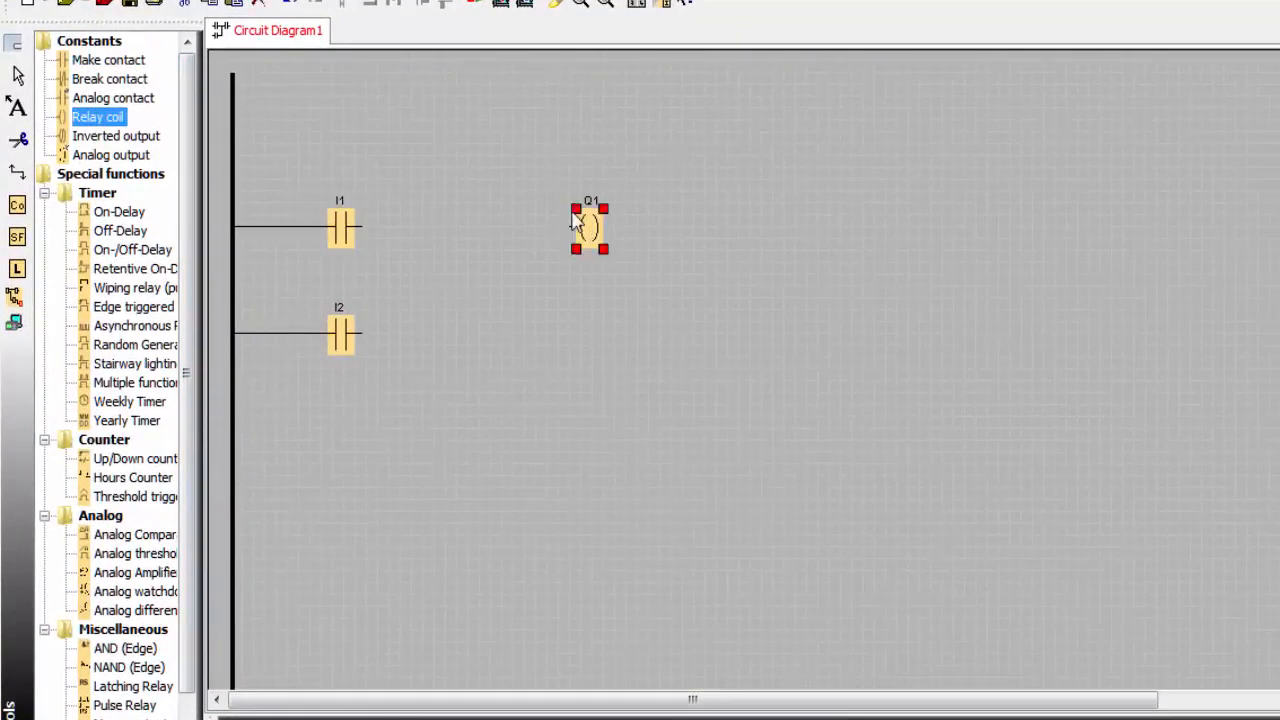
left_click_drag(120, 127, 447, 328)
left_click_drag(365, 338, 366, 338)
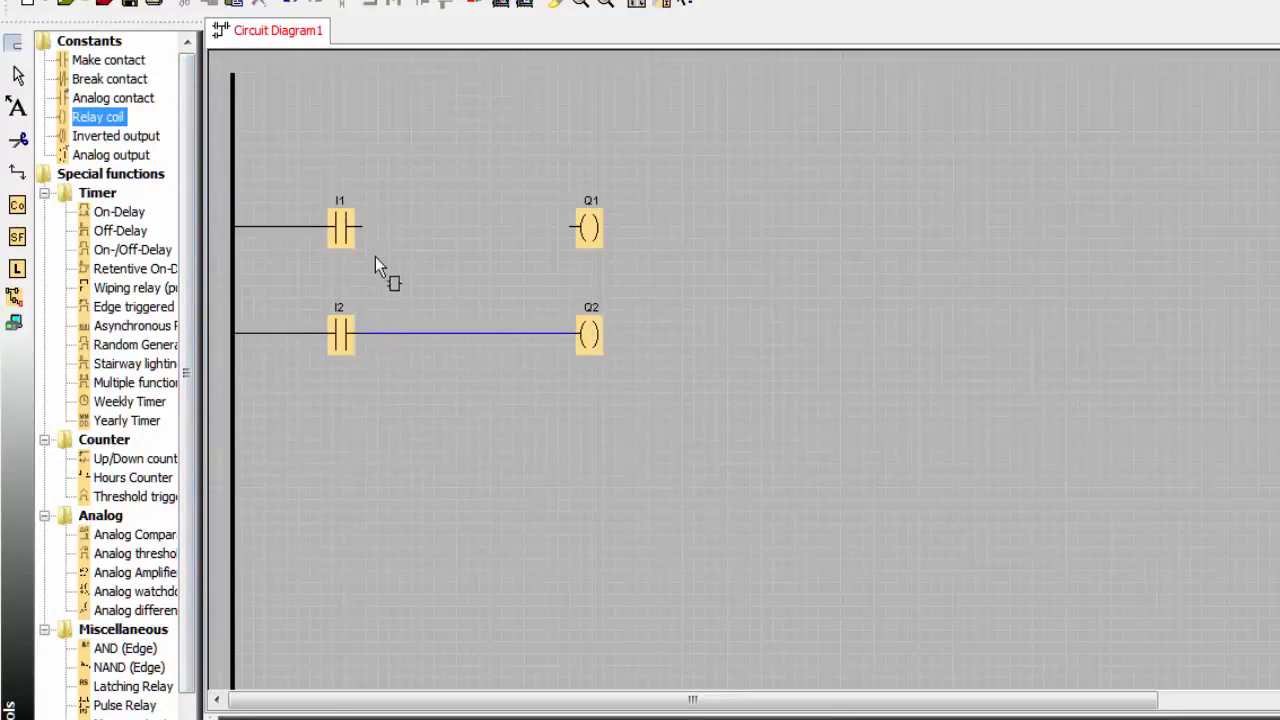
left_click_drag(367, 228, 570, 226)
left_click(409, 413)
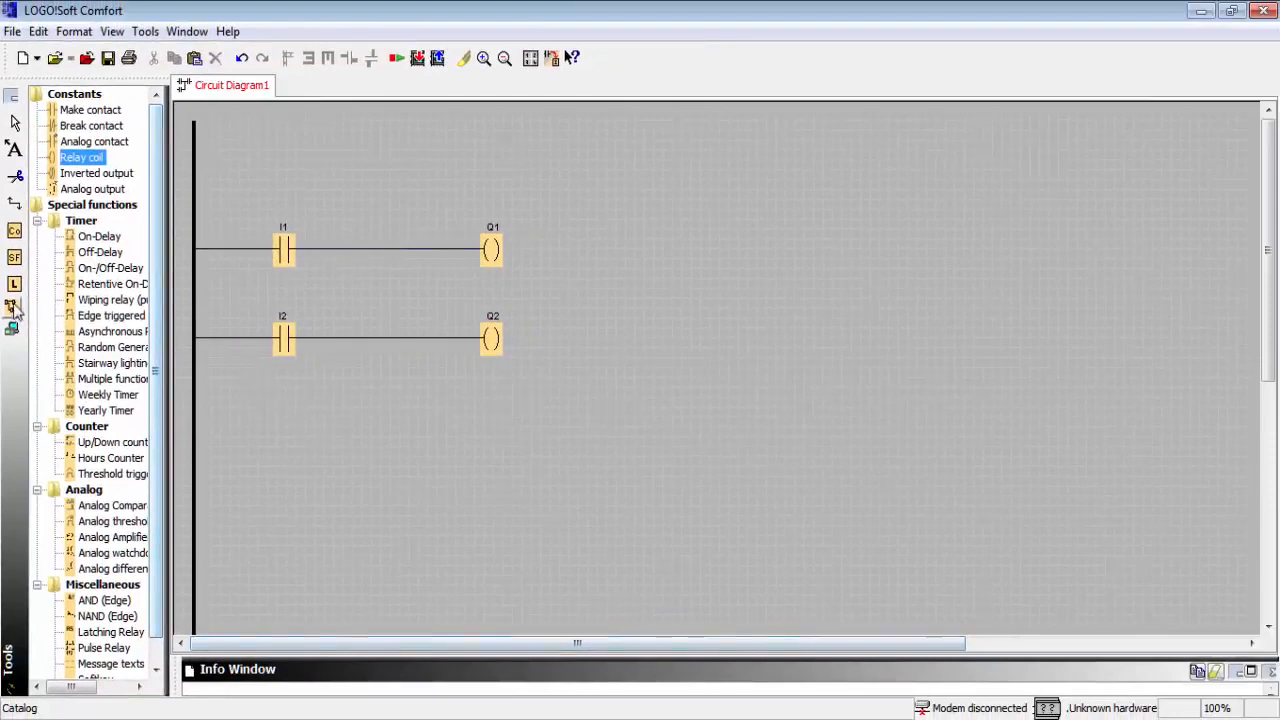
Step: Start the simulation and switch I1 on and off, followed by I2, to test how each input drives its coil
left_click(12, 308)
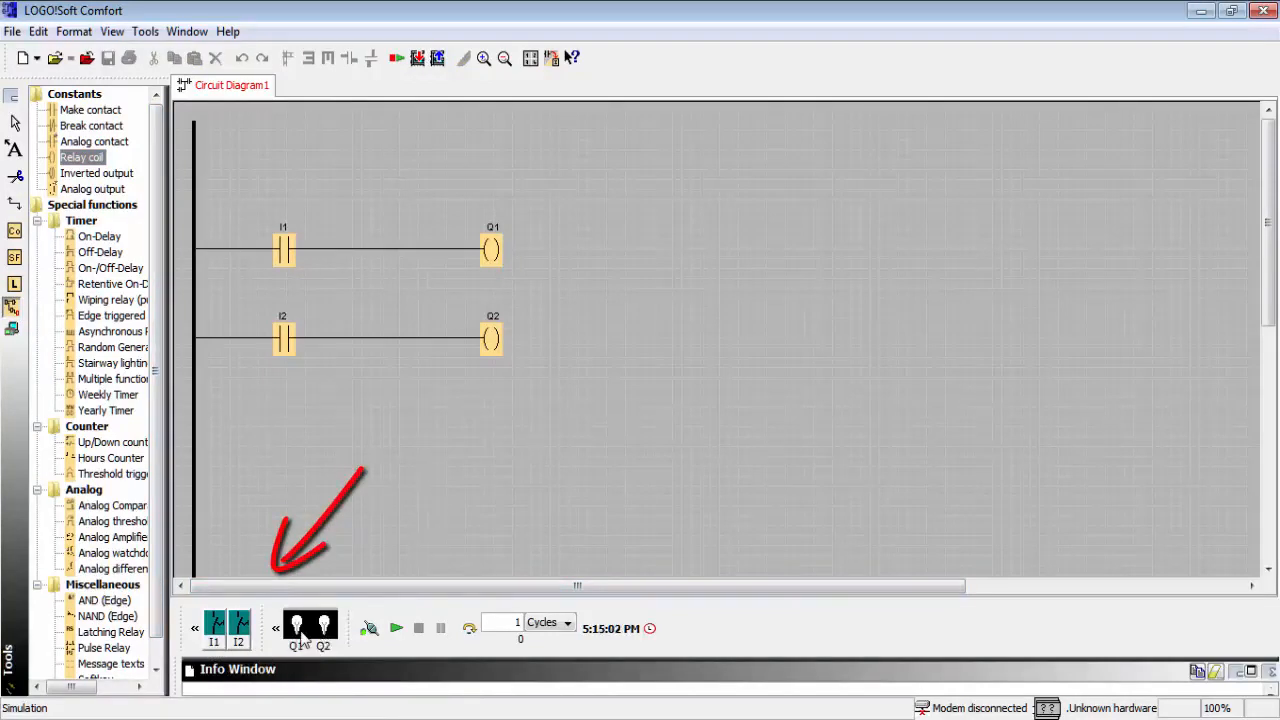
left_click(396, 628)
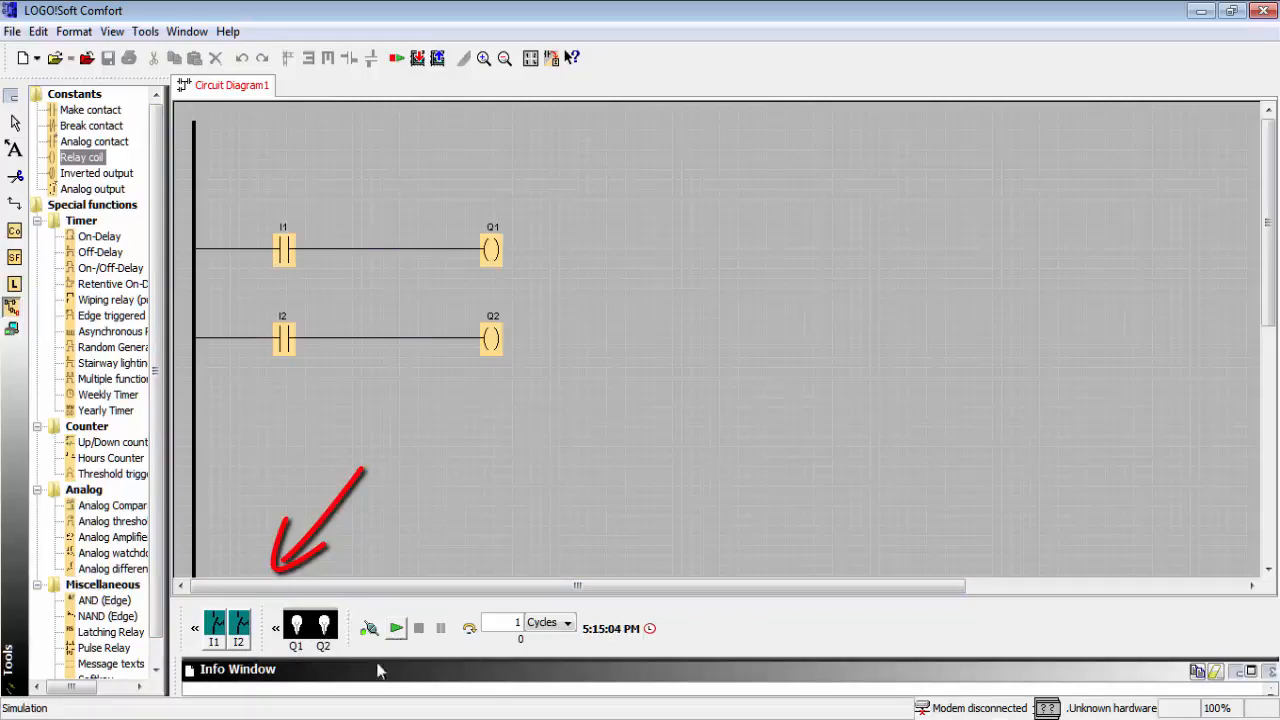
left_click(213, 632)
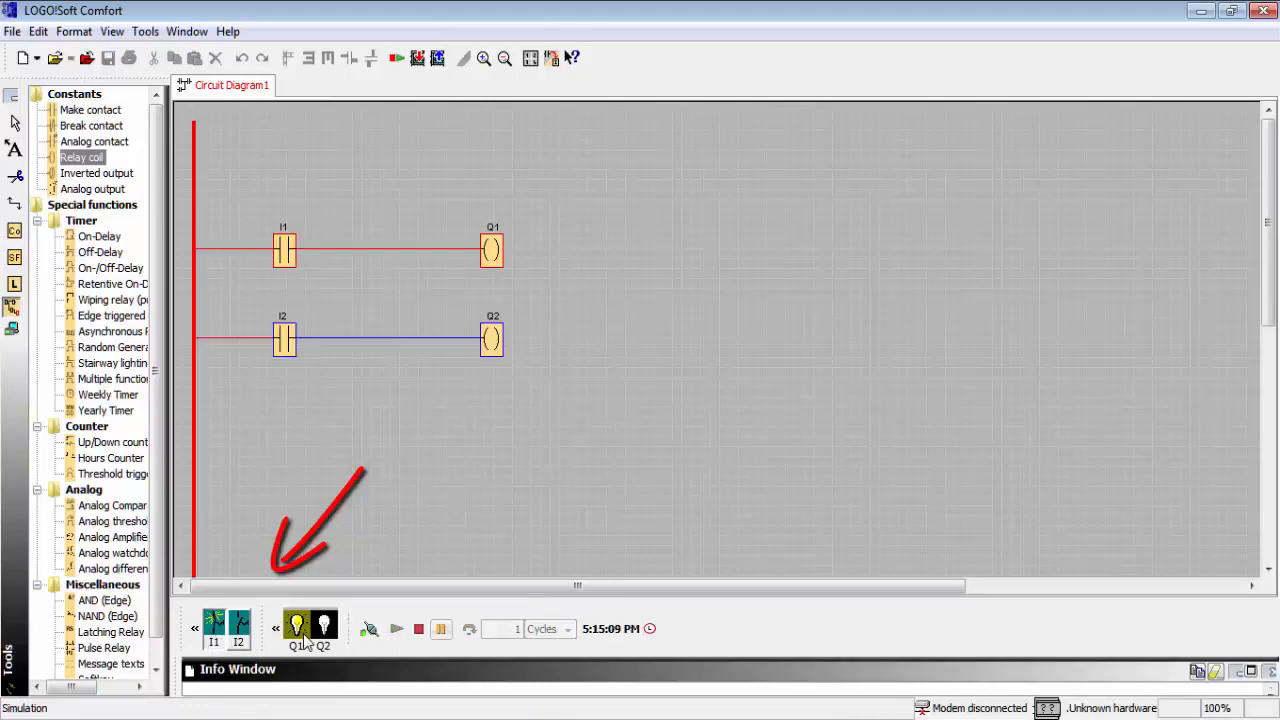
left_click(214, 636)
left_click(239, 632)
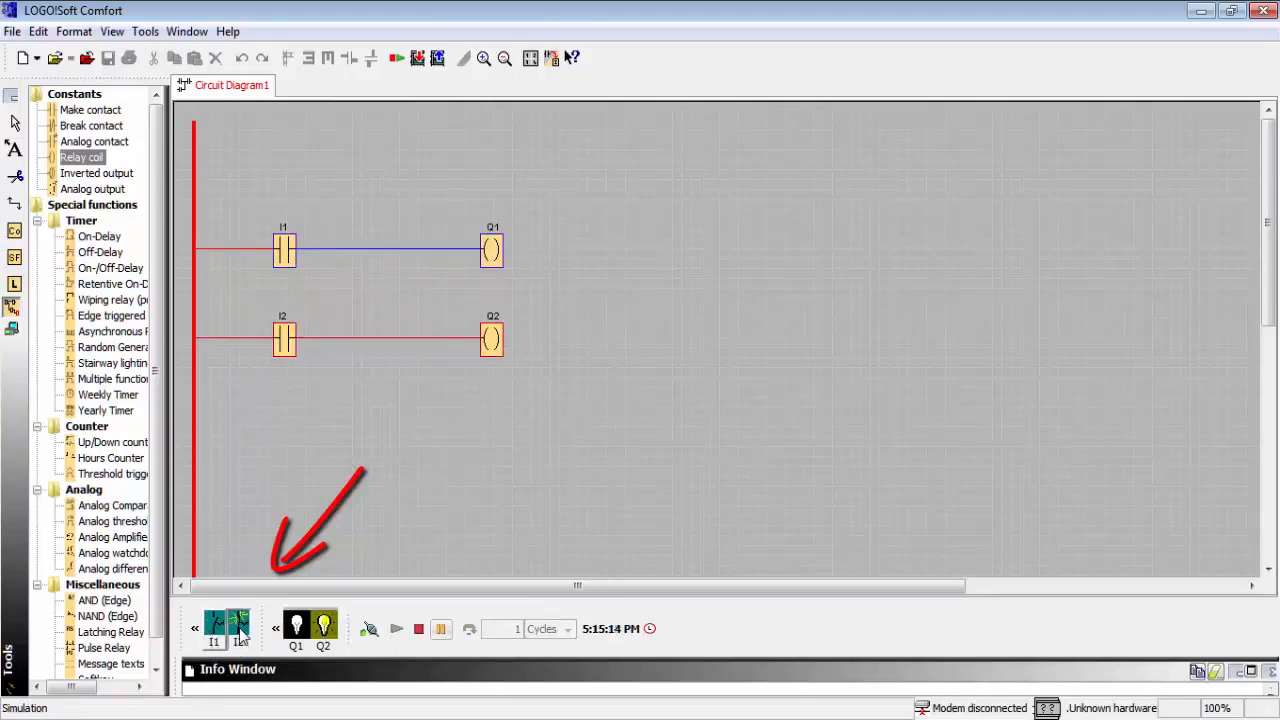
left_click(240, 634)
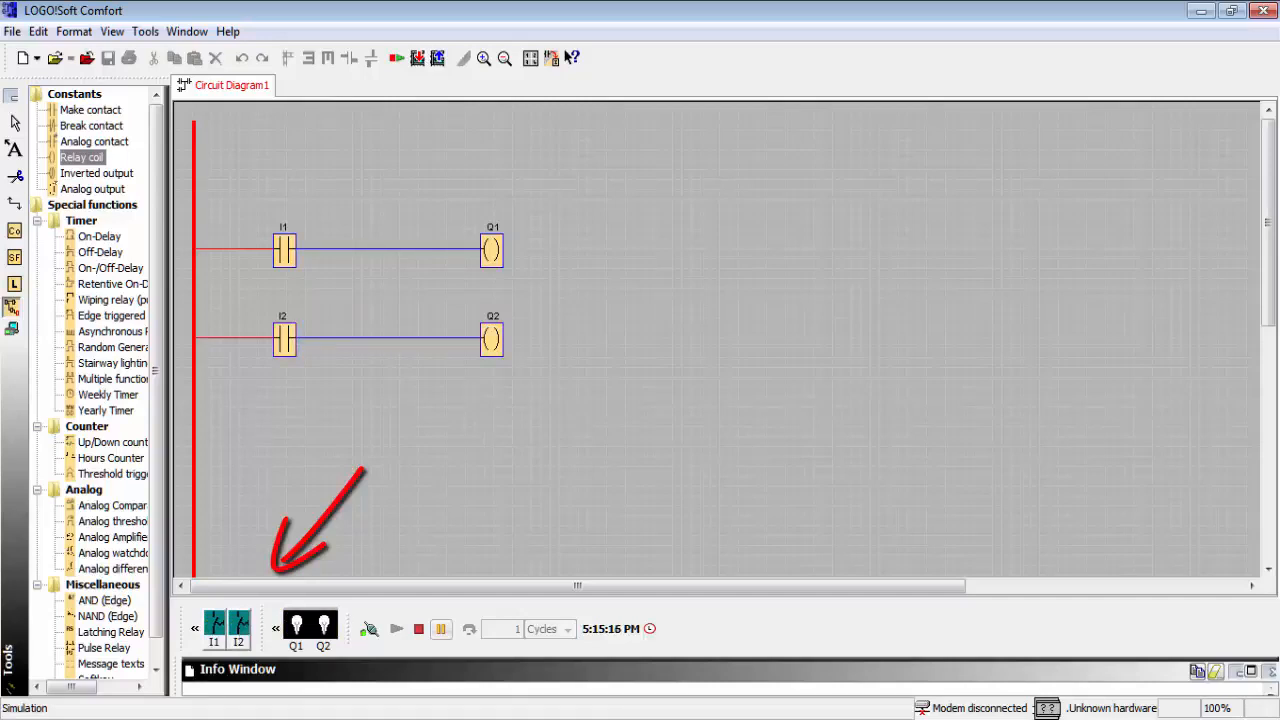
Step: Repeat the switching of I1 and I2 one at a time in the running simulation to recheck outputs Q1 and Q2
left_click(216, 630)
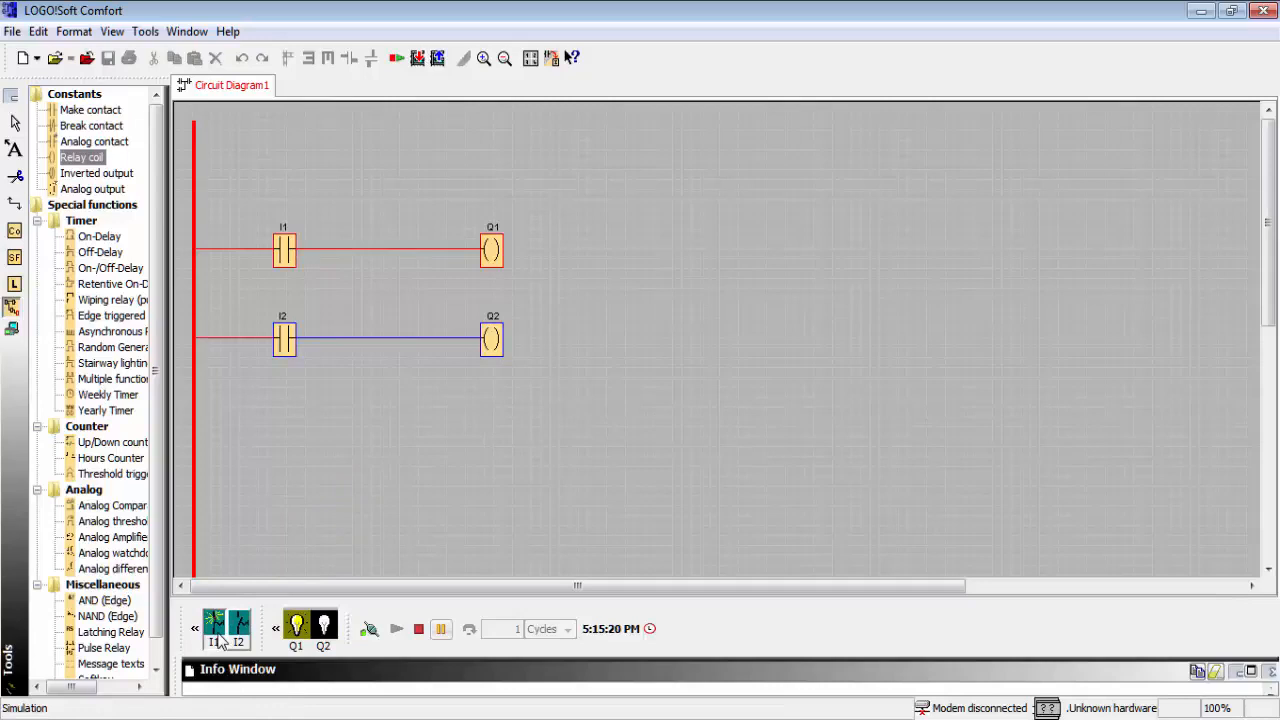
left_click(218, 636)
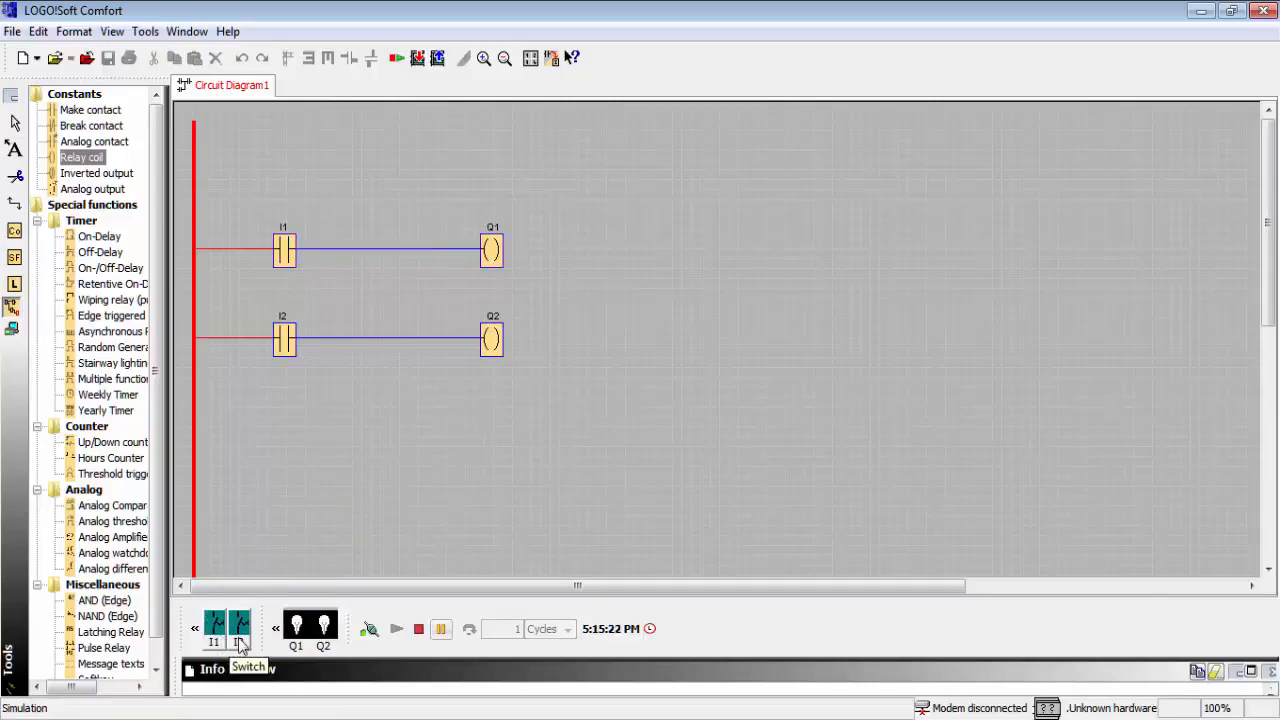
left_click(239, 640)
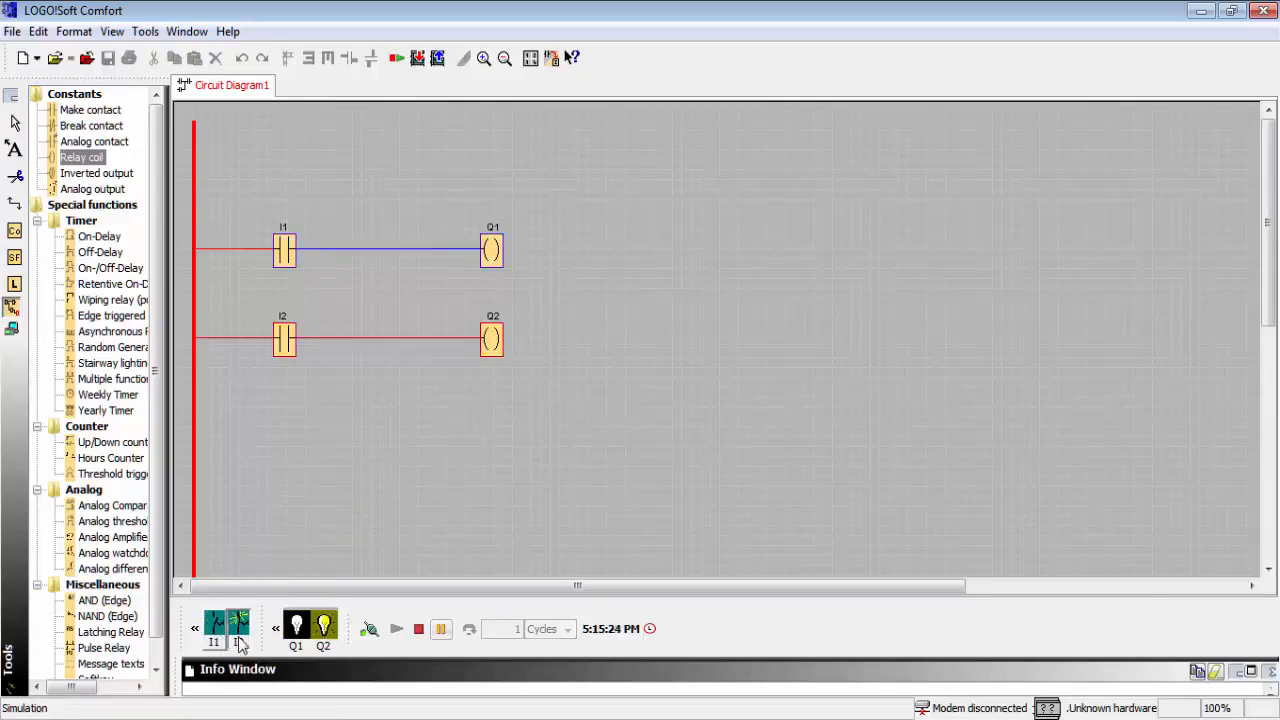
left_click(239, 640)
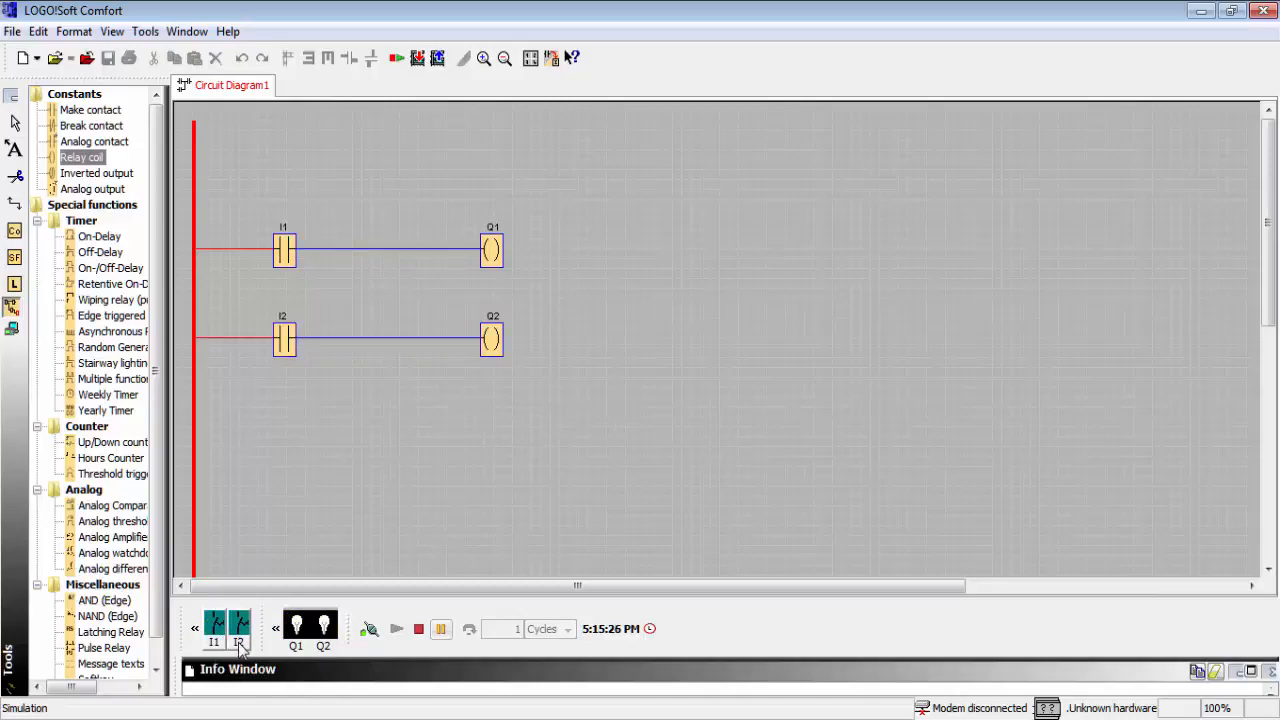